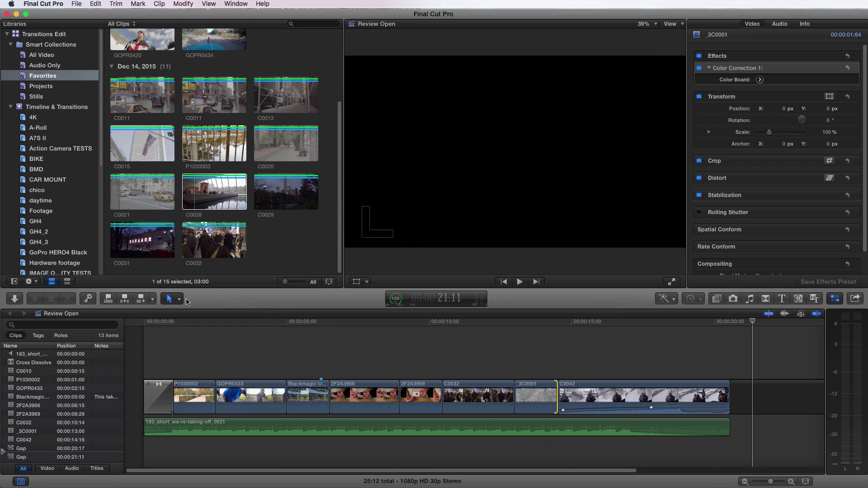
Switch to the Select tool and mark about 8 seconds of P1030003 in the browser
left_click(179, 300)
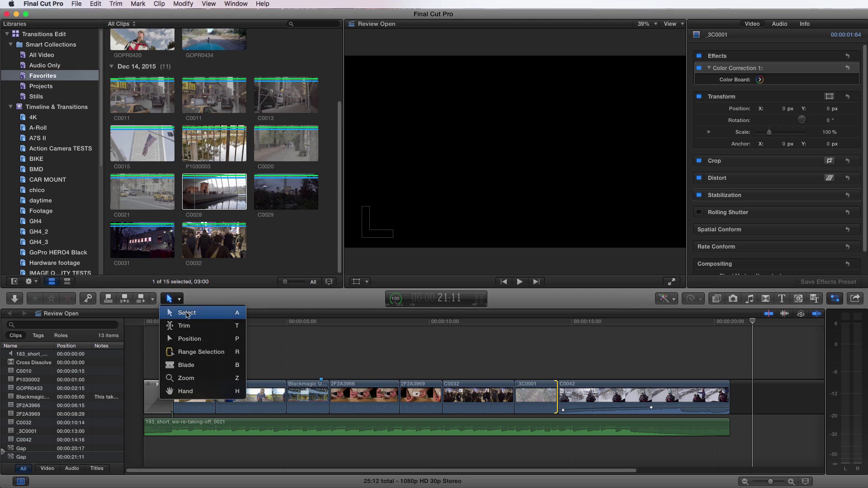
left_click(187, 313)
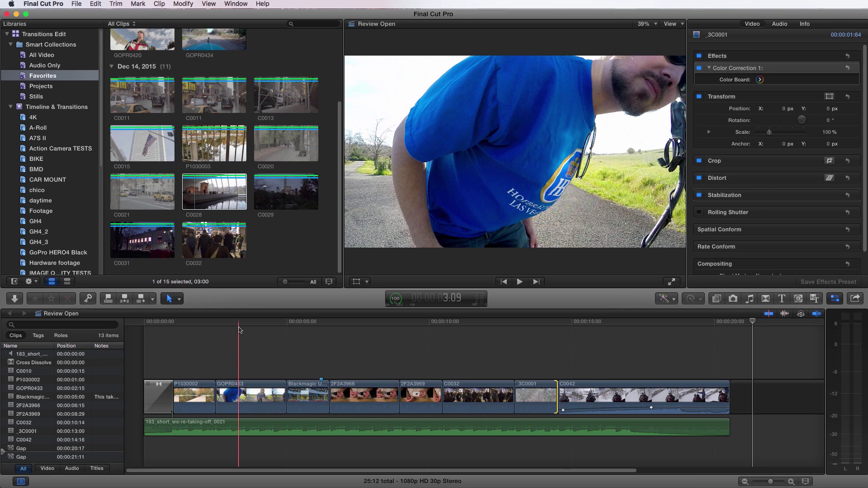
left_click(226, 203)
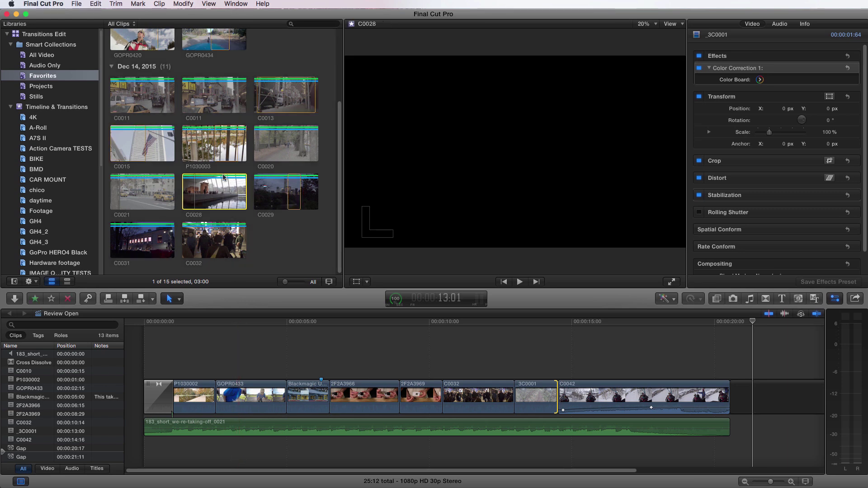
left_click_drag(215, 150, 499, 360)
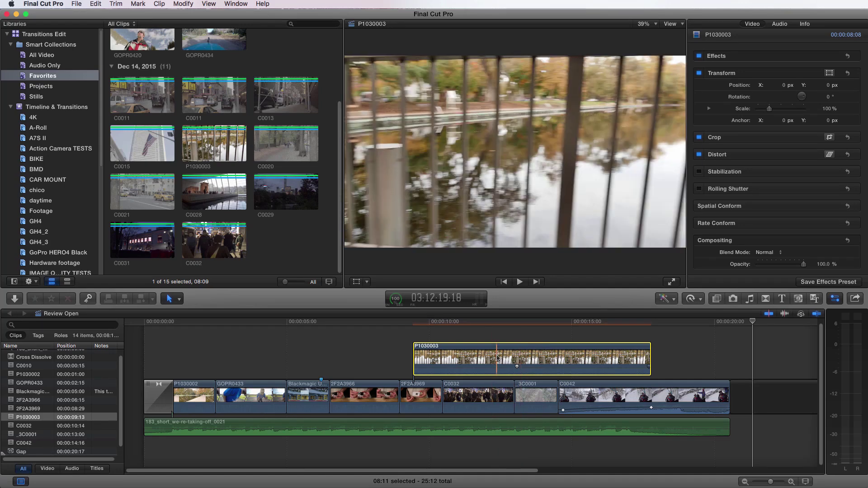
Trim the start and end of connected clip P1030003, then delete it
left_click_drag(413, 352, 443, 352)
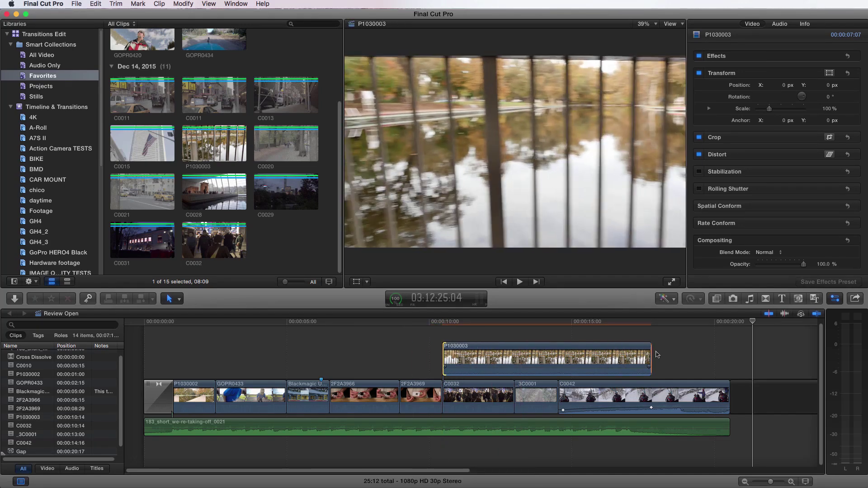
left_click_drag(649, 351, 515, 361)
left_click(499, 367)
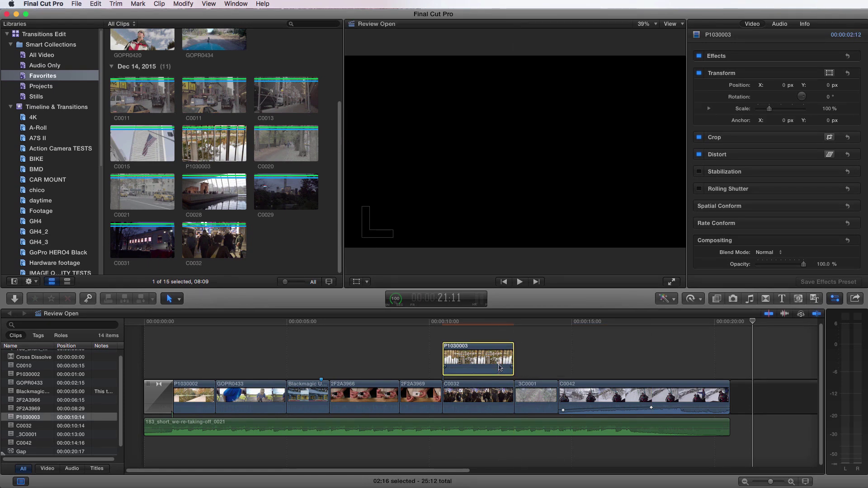
key("Delete")
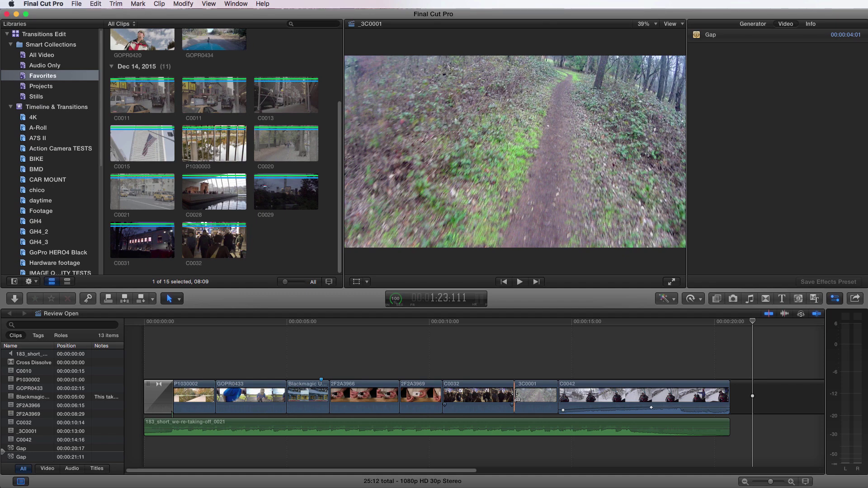
Ripple-trim the end of C0032 slightly shorter
mouse_move(516, 393)
left_mouse_down()
mouse_move(467, 394)
mouse_move(522, 394)
mouse_move(514, 395)
left_mouse_up()
key("a")
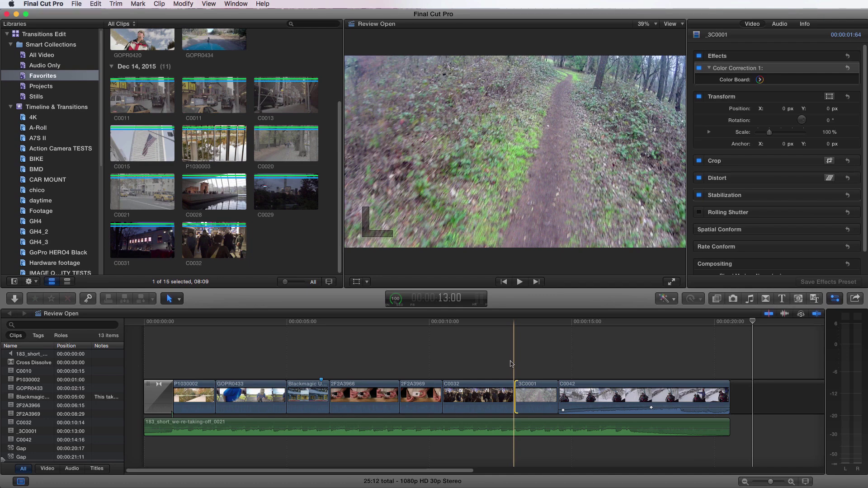
key("a")
Roll the cut between 2F2A3966 and 2F2A3969 slightly earlier with the Trim tool
left_click(174, 298)
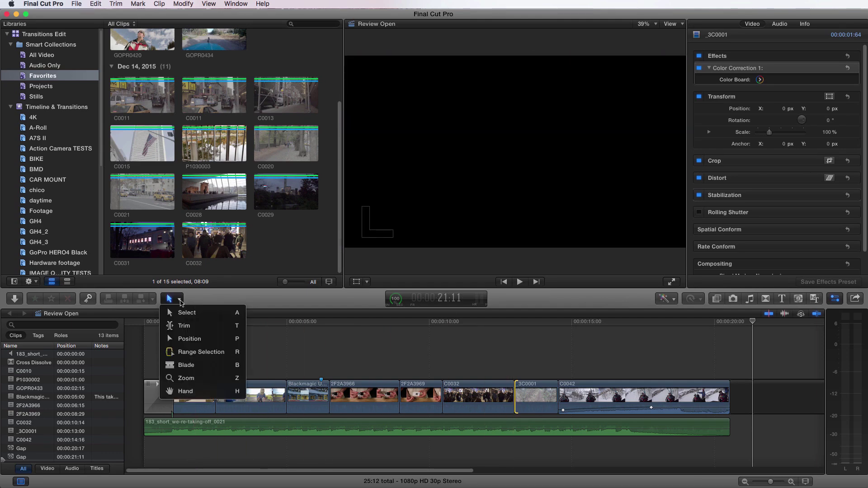
left_click(190, 327)
left_click(397, 391)
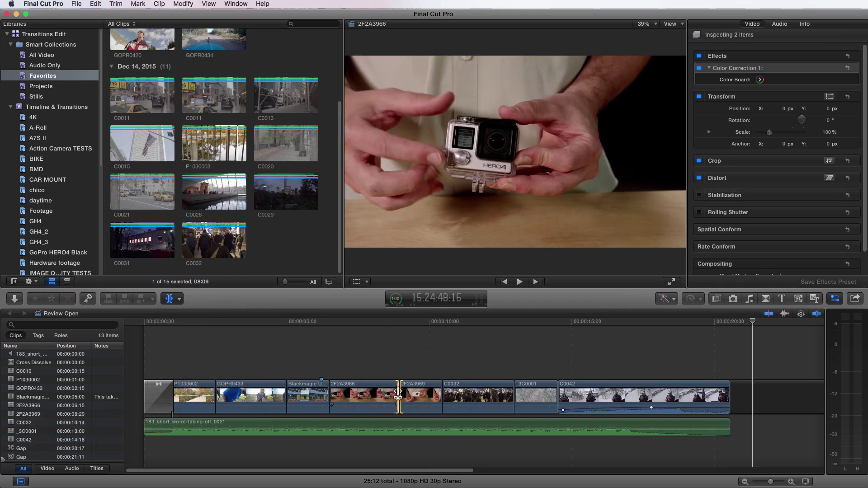
mouse_move(398, 391)
left_mouse_down()
mouse_move(375, 394)
mouse_move(395, 394)
left_mouse_up()
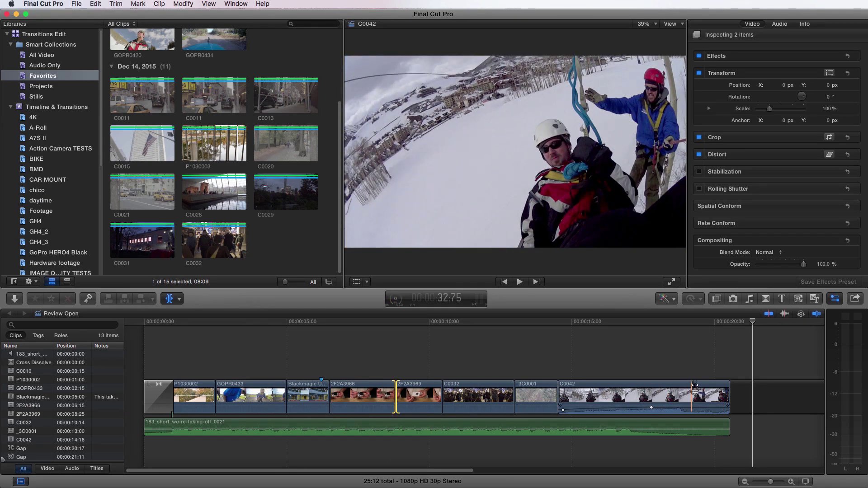
Slip C0042's footage back one second, then forward 18 frames, for a net 17-frame slip
left_click(682, 391)
left_click_drag(683, 391, 661, 398)
key("t")
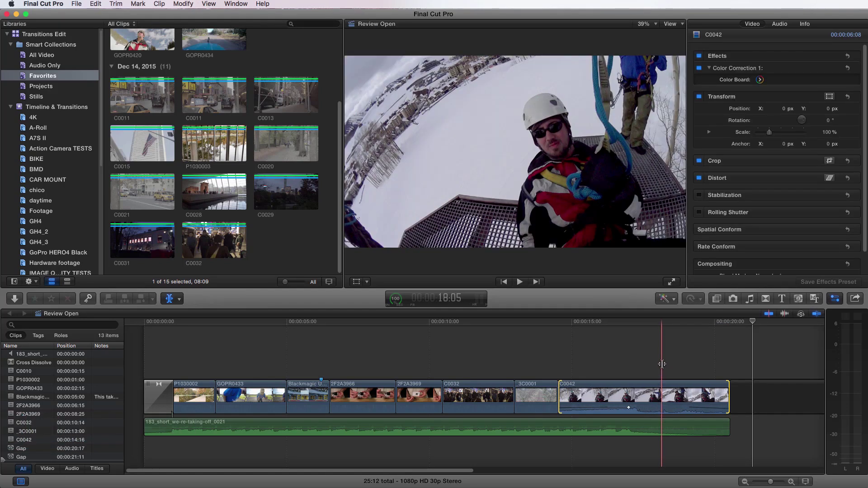
key("a")
key("t")
key("a")
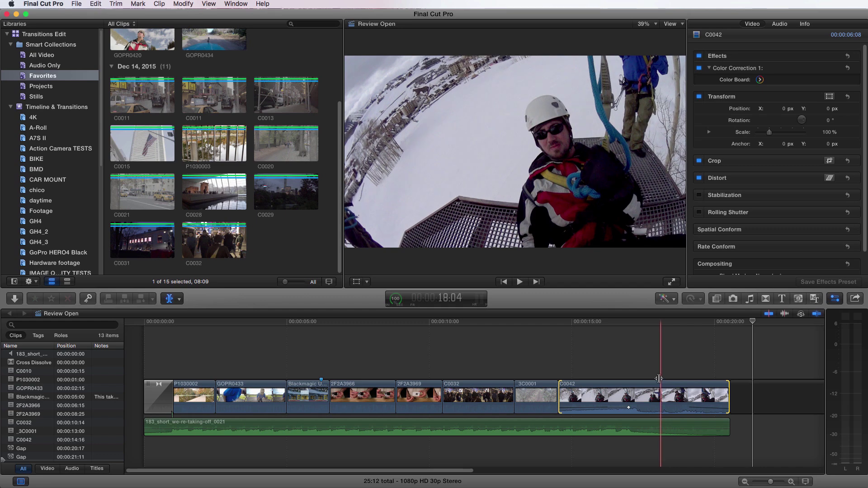
key("t")
left_click_drag(636, 398, 669, 398)
key("a")
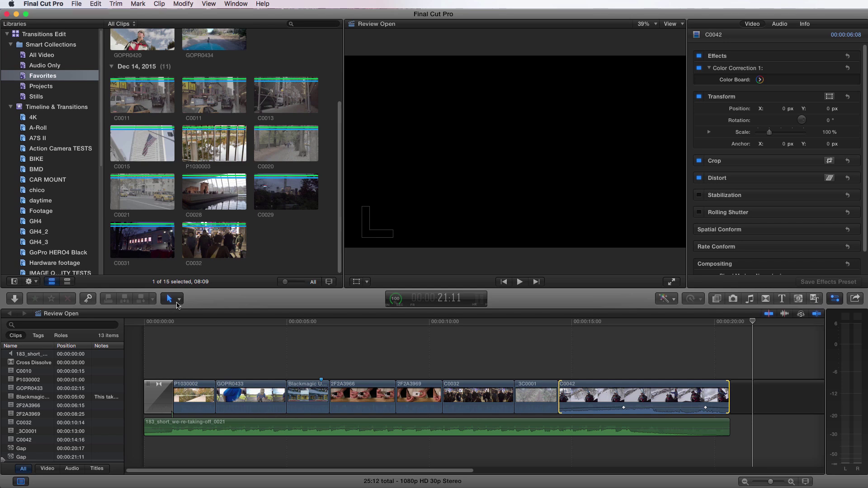
left_click(179, 299)
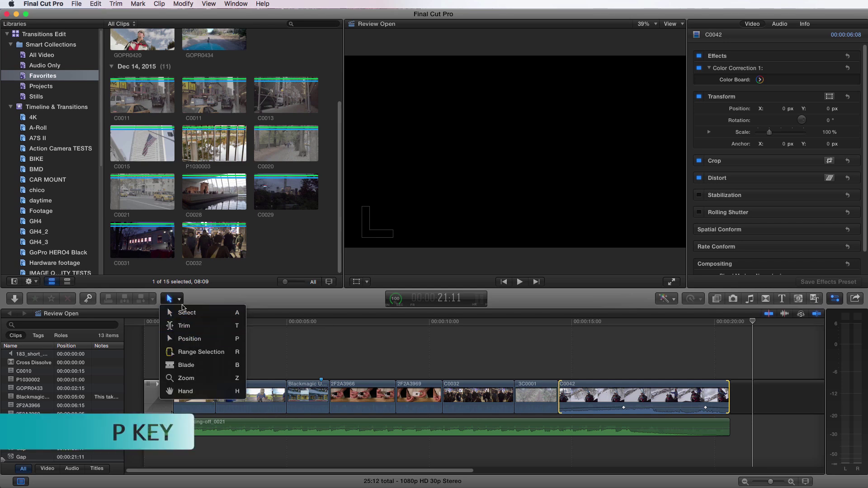
left_click(186, 311)
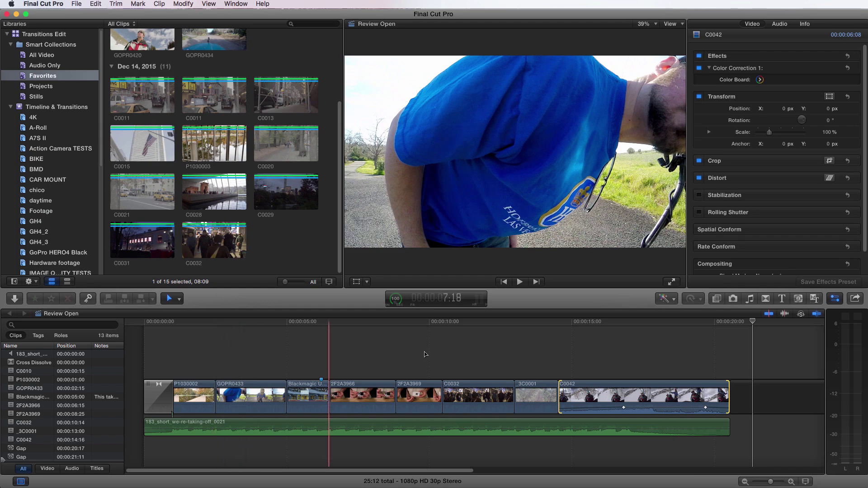
left_click_drag(600, 393, 698, 379)
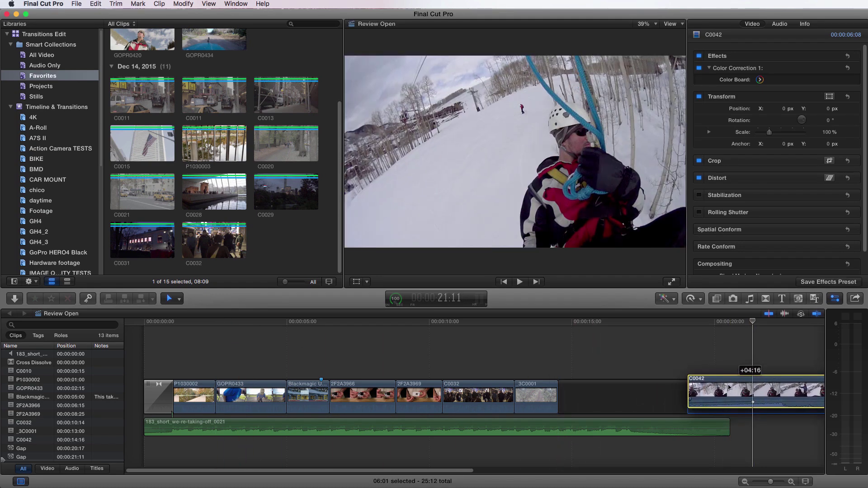
left_click_drag(729, 387, 730, 391)
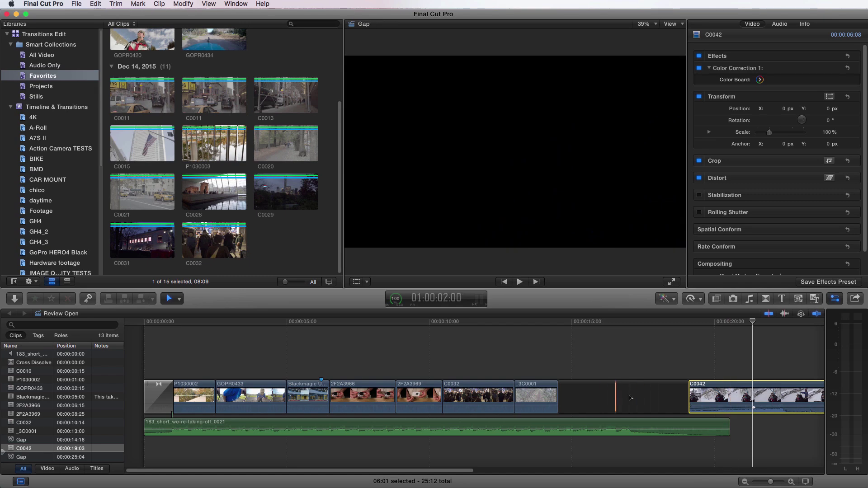
key("super+z")
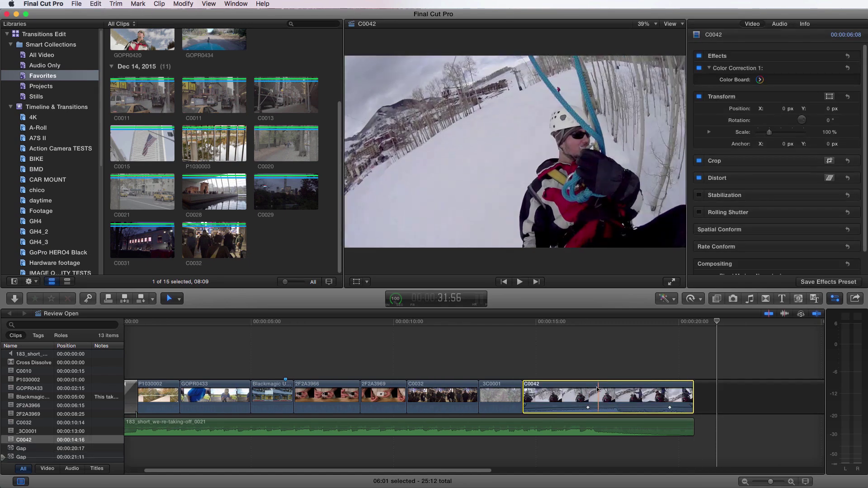
left_click_drag(590, 391, 557, 392)
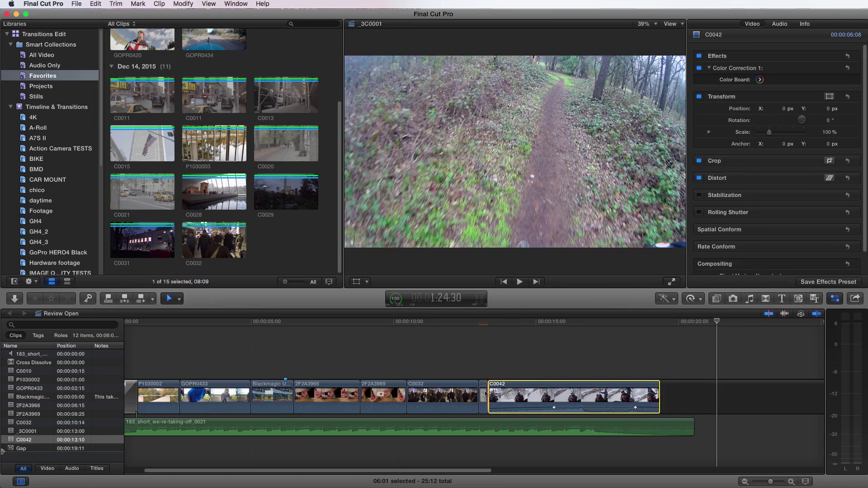
key("super+z")
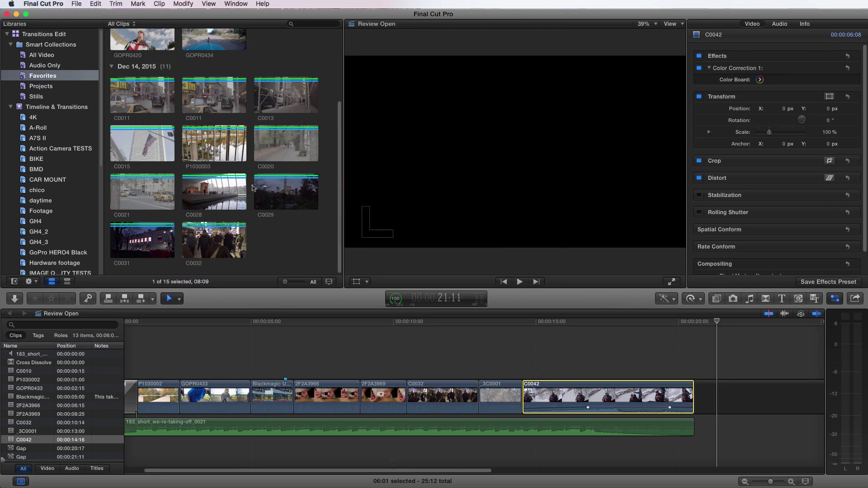
left_click(231, 150)
left_click_drag(231, 151, 427, 393)
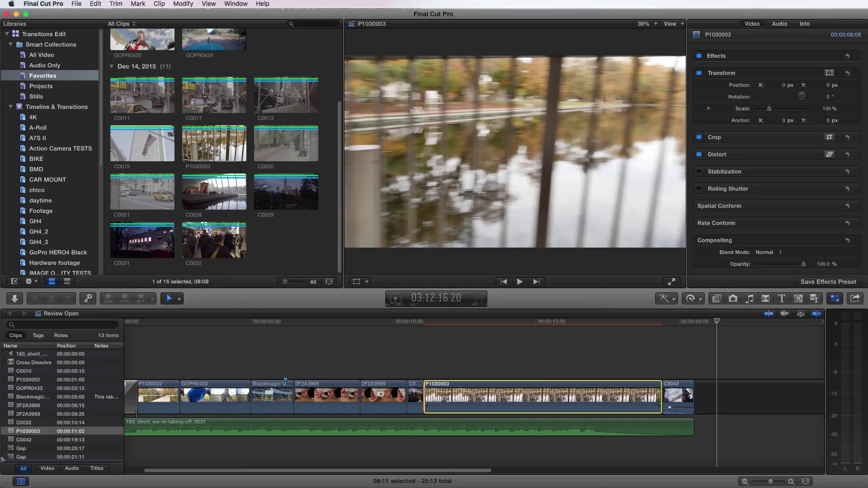
key("super+z")
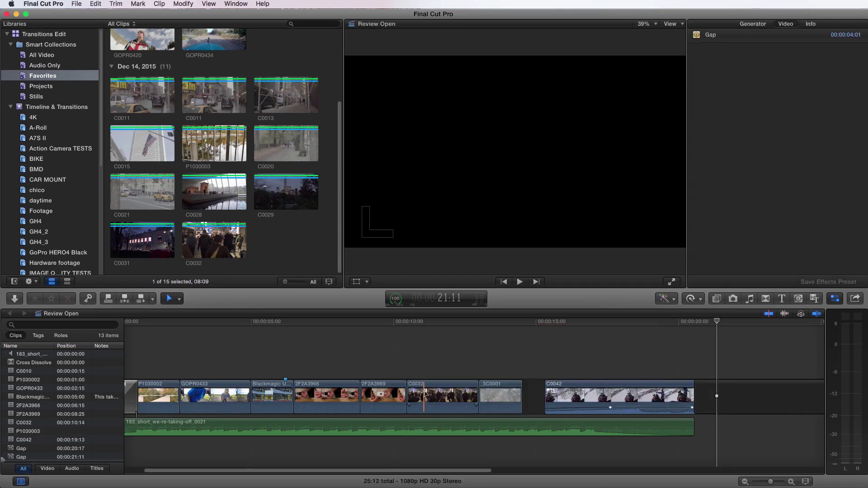
key("p")
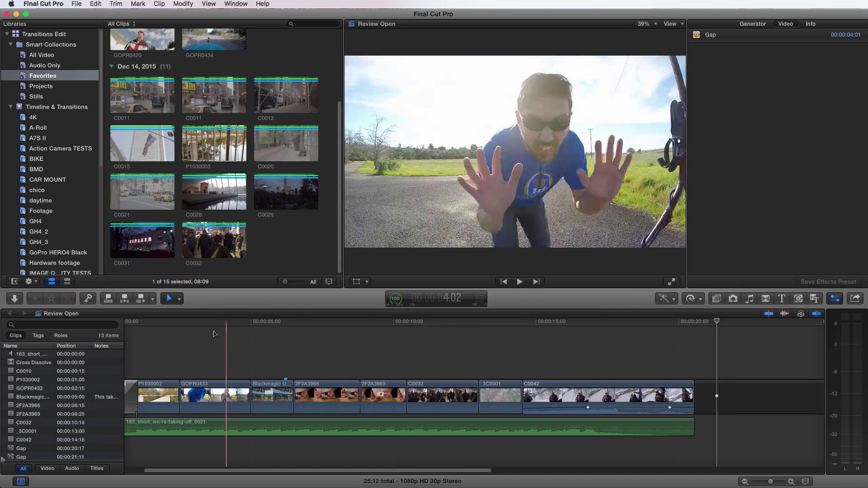
Mark ranges inside clips 2F2A3966 and 3C0001 with the Range Selection tool
left_click(179, 300)
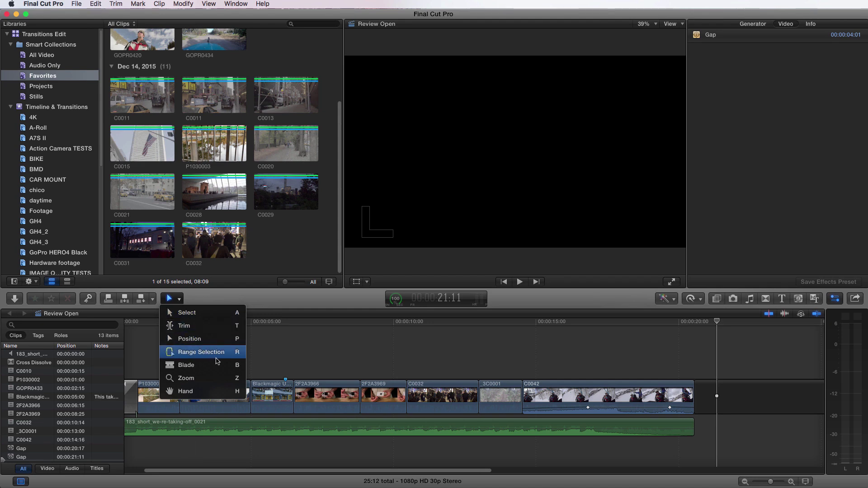
left_click(243, 356)
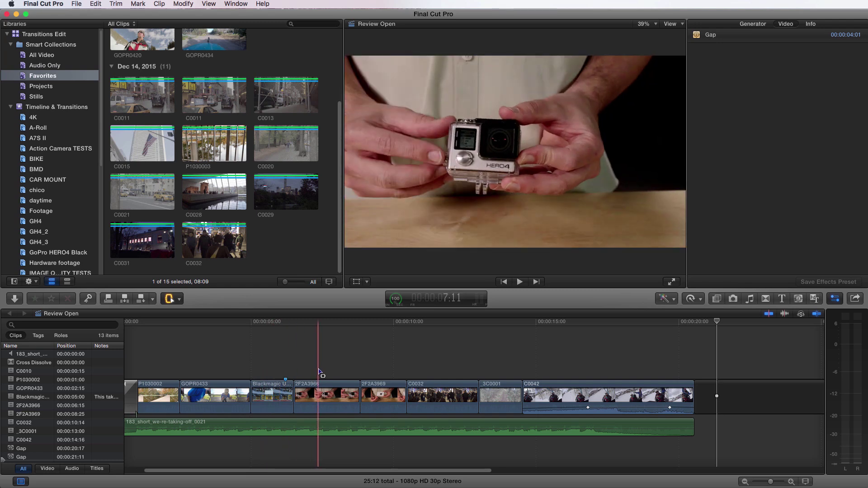
left_click_drag(314, 395, 456, 390)
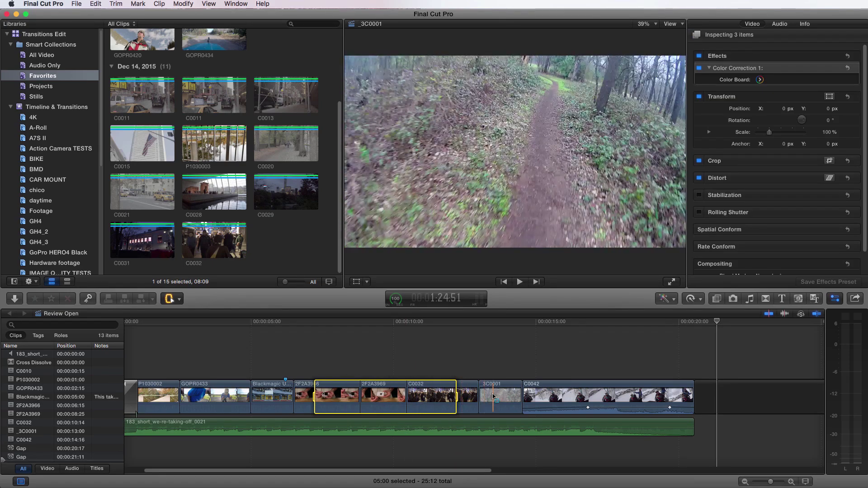
left_click_drag(493, 397, 522, 397)
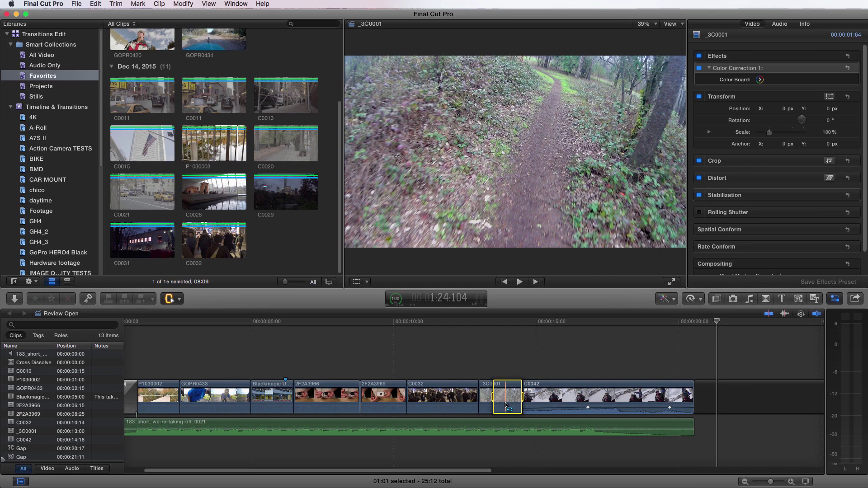
Try the Range and Position tools, then drag a range inside C0042 and return to Select
key("r")
key("a")
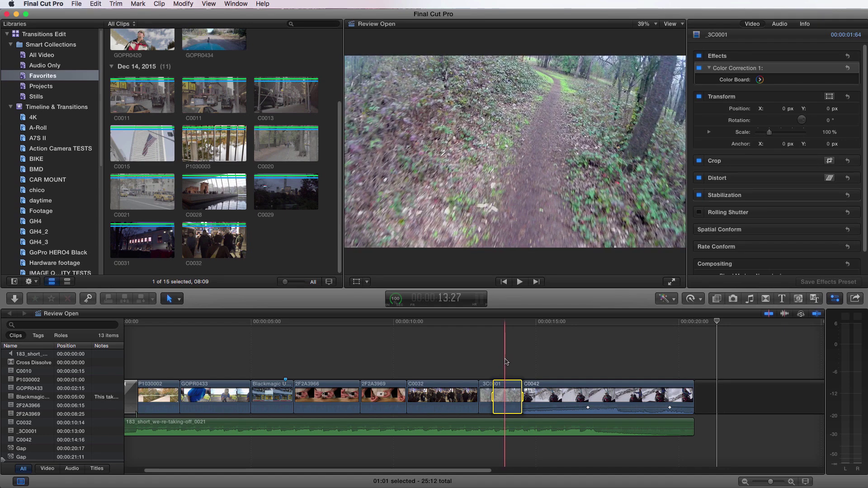
key("p")
left_click_drag(549, 397, 639, 397)
key("a")
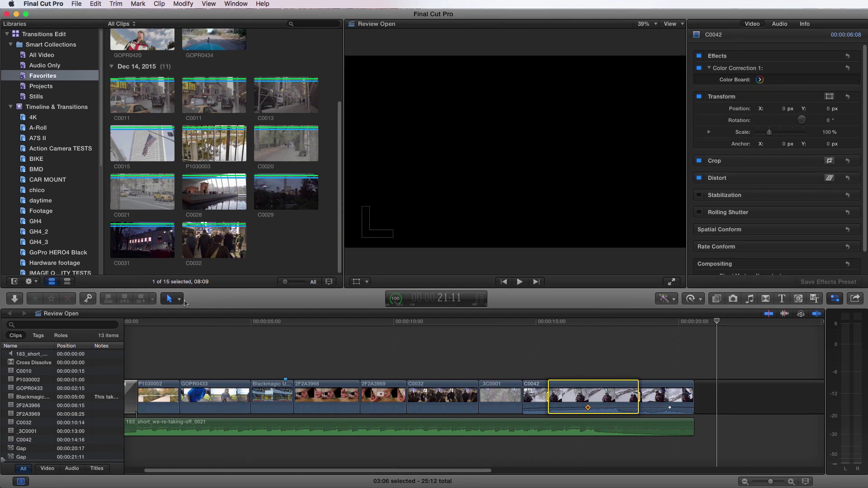
Blade C0032 into two pieces, the second starting at 11:21
left_click(181, 300)
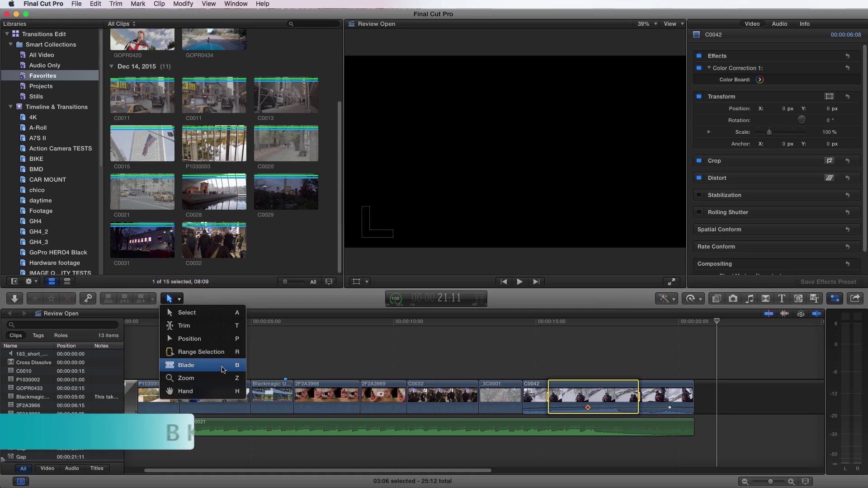
key("b")
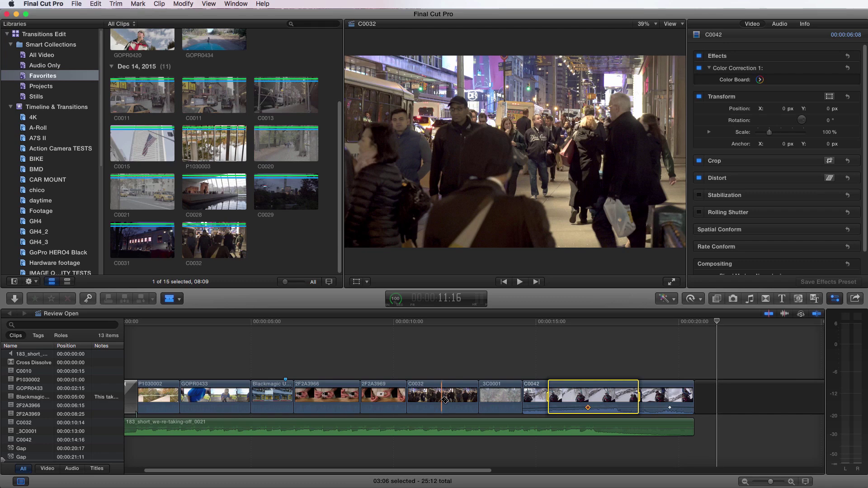
left_click(442, 398)
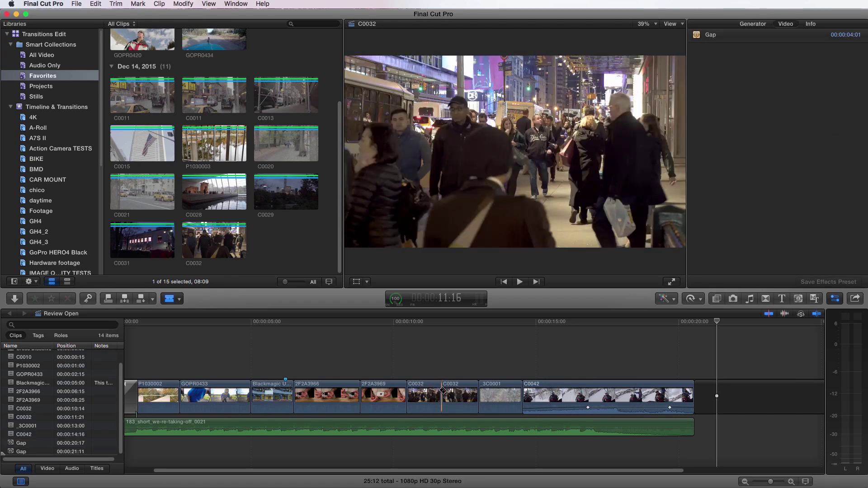
left_click(429, 396)
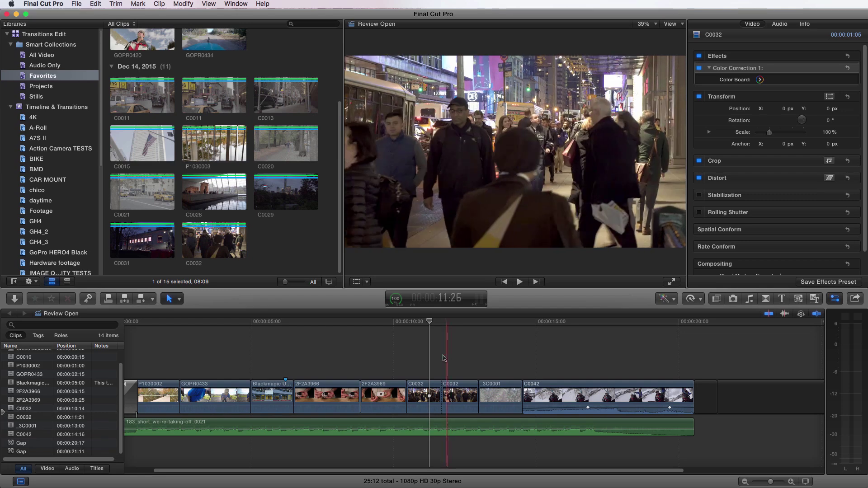
Select both C0032 pieces and join them with Trim > Join Clips
key("a")
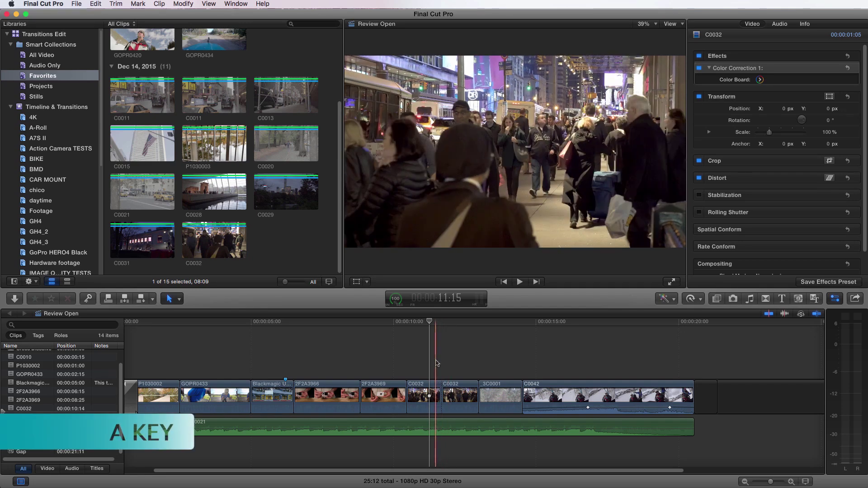
left_click_drag(438, 363, 445, 393)
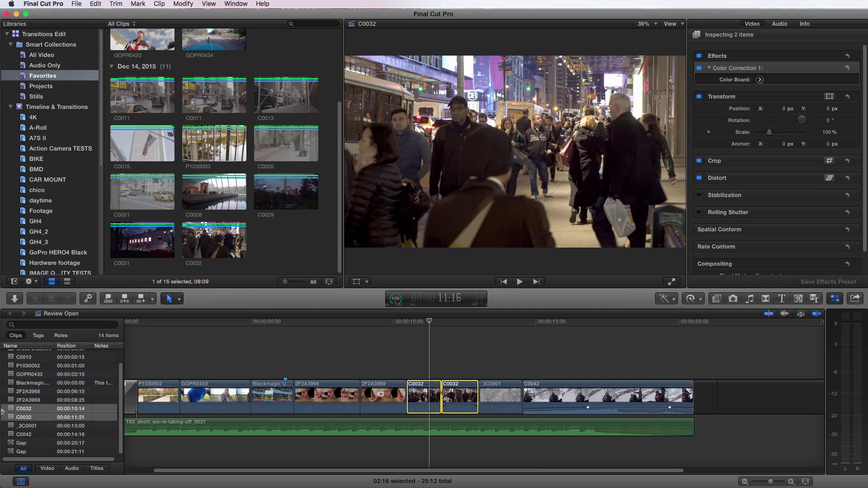
left_click(116, 4)
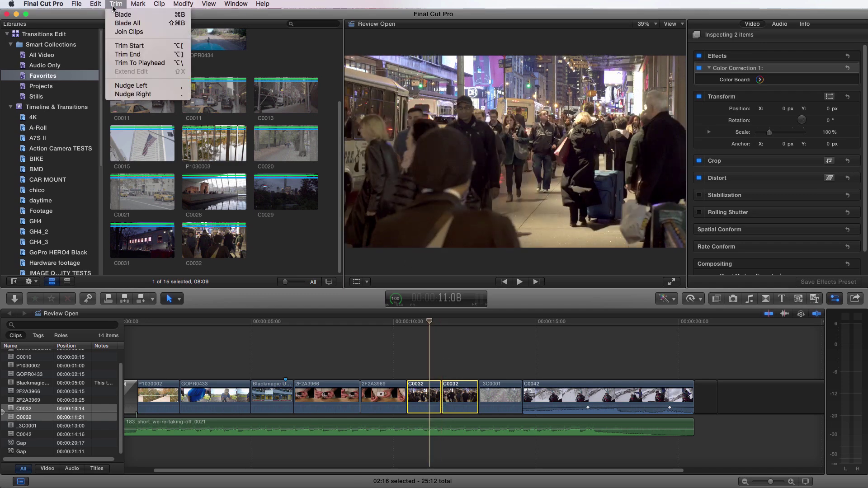
left_click(126, 33)
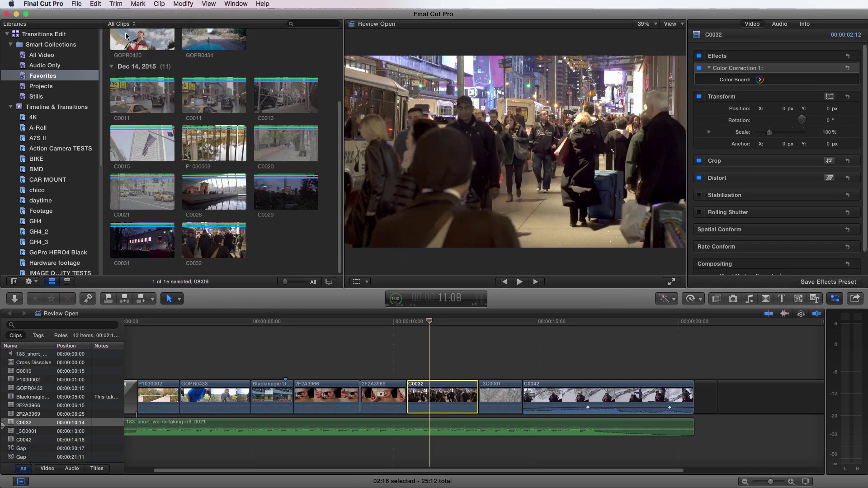
Add 3C0001 to the selection without joining, then return the playhead to 11:26
left_click(480, 396, "super")
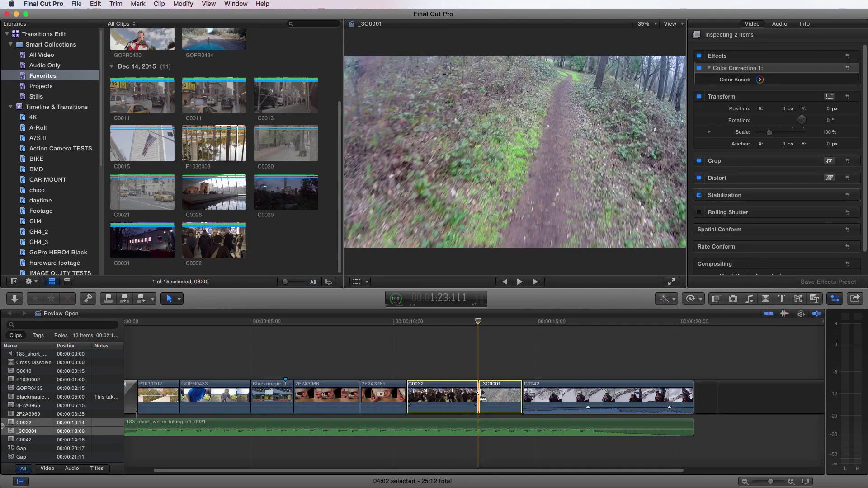
left_click(118, 4)
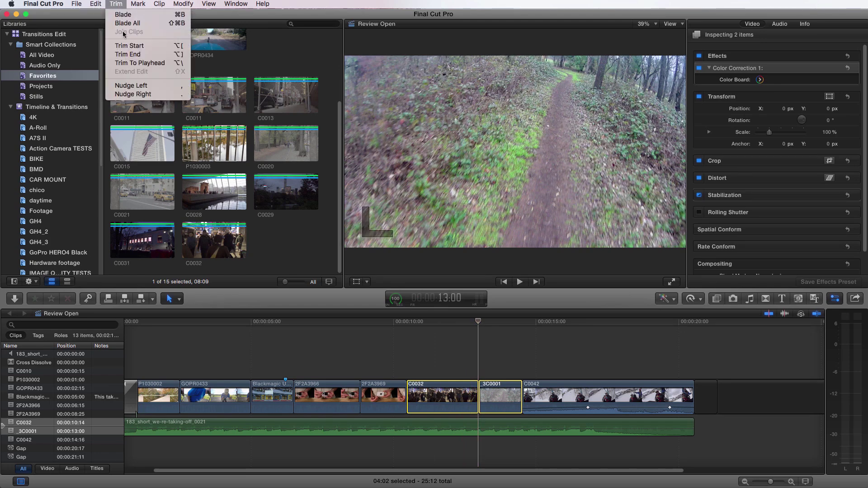
left_click(437, 367)
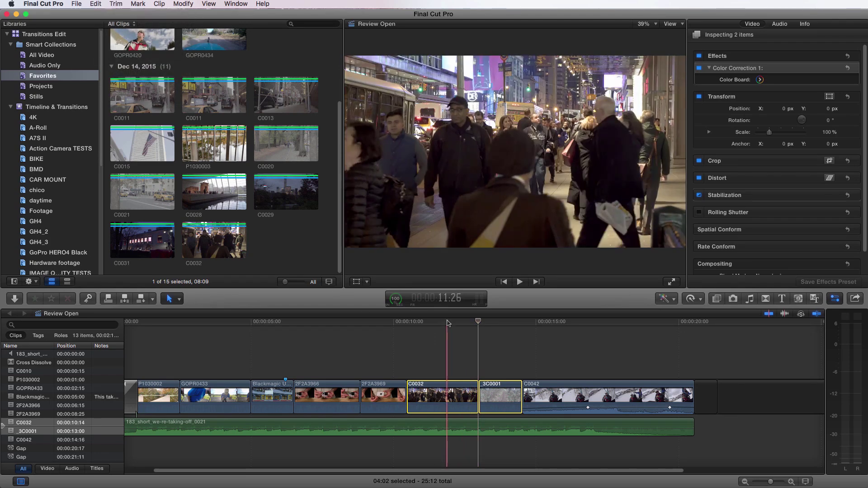
left_click(446, 324)
key("s")
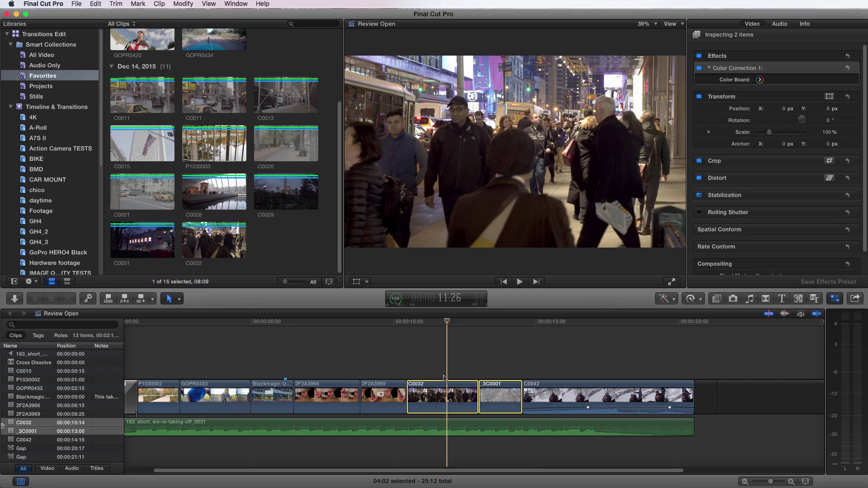
Zoom in around C0032 and 10:19 with the Zoom tool, zoom back out, then fit with Shift-Z
left_click(180, 300)
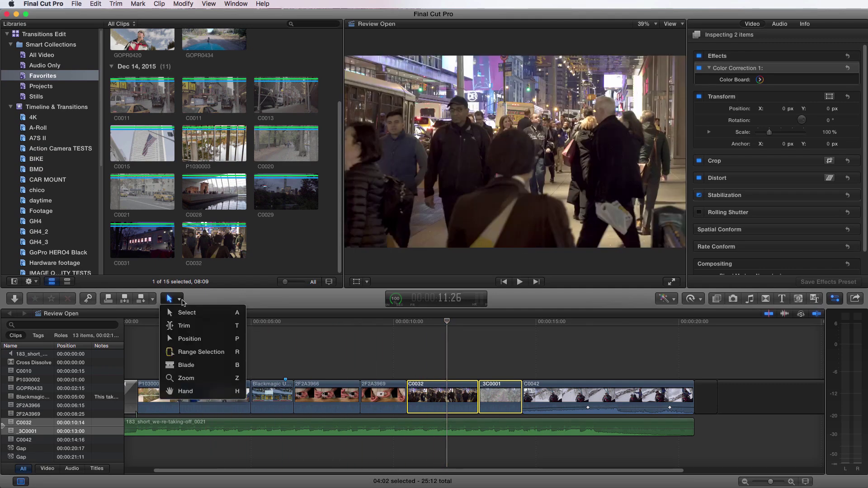
left_click(184, 383)
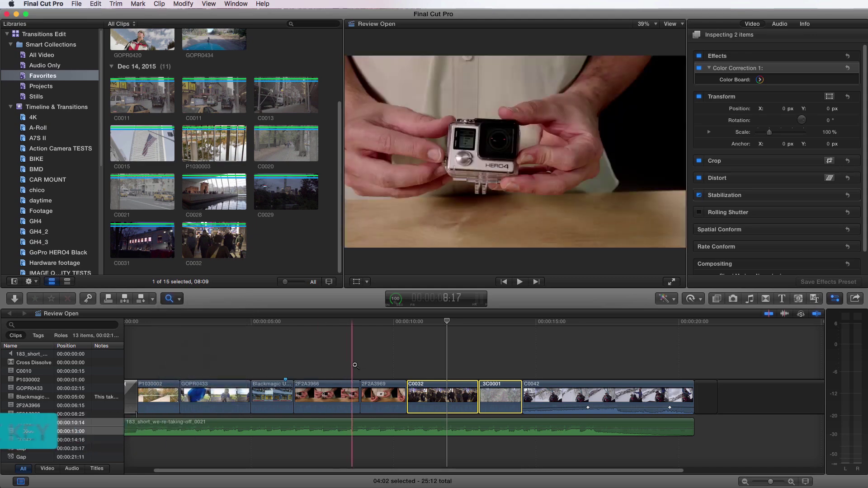
left_click_drag(474, 348, 572, 374)
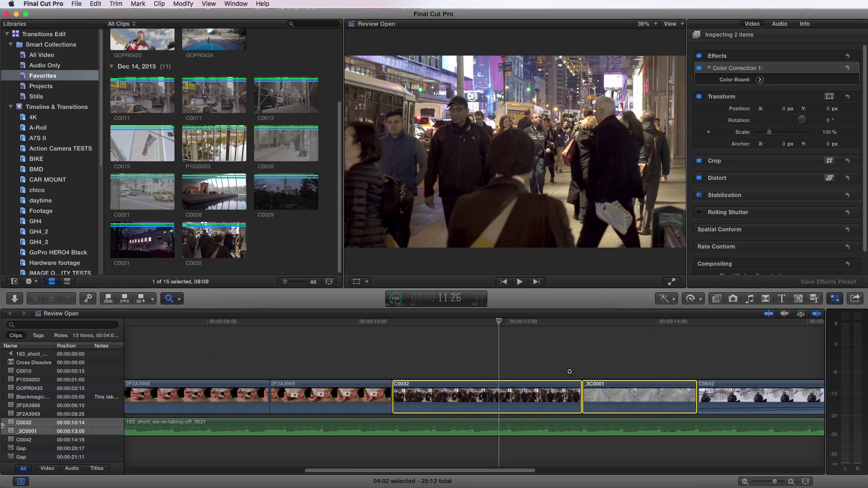
left_click(406, 357)
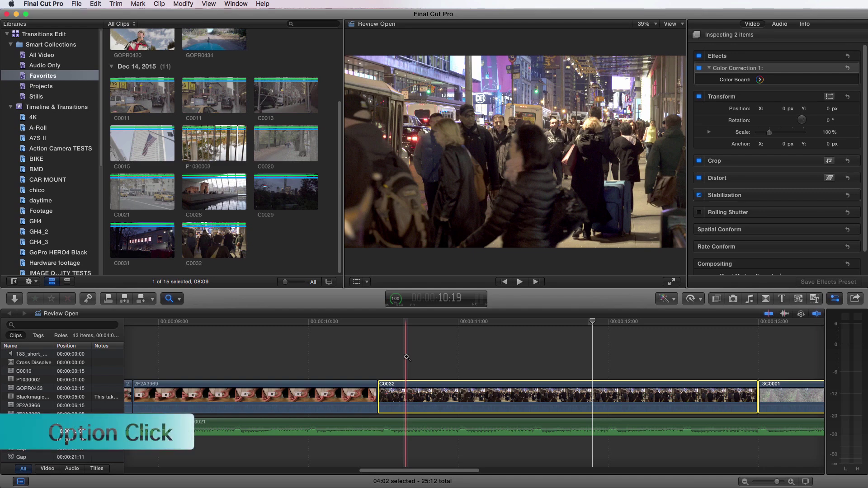
left_click(406, 357, "alt")
left_click(407, 357, "alt")
left_click(407, 357, "alt")
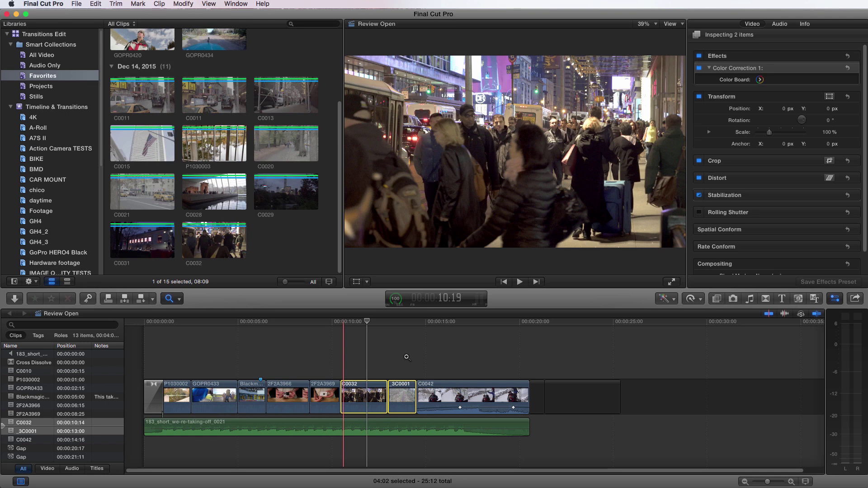
key("shift+z")
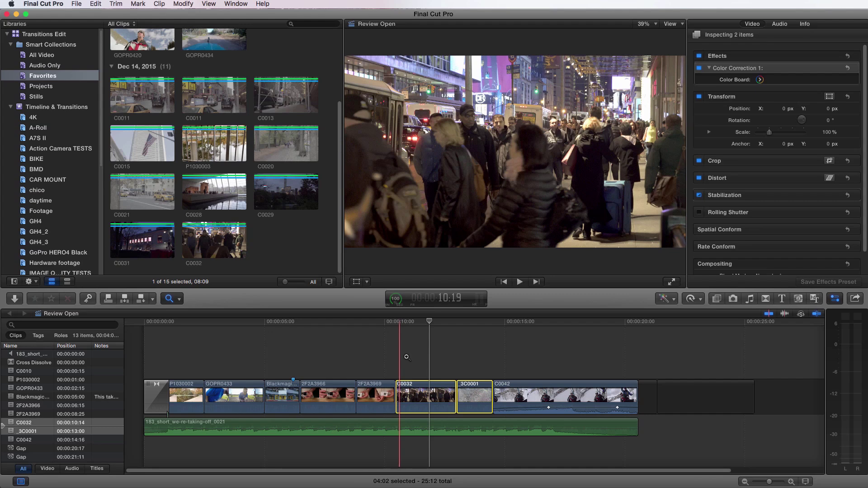
left_click(179, 299)
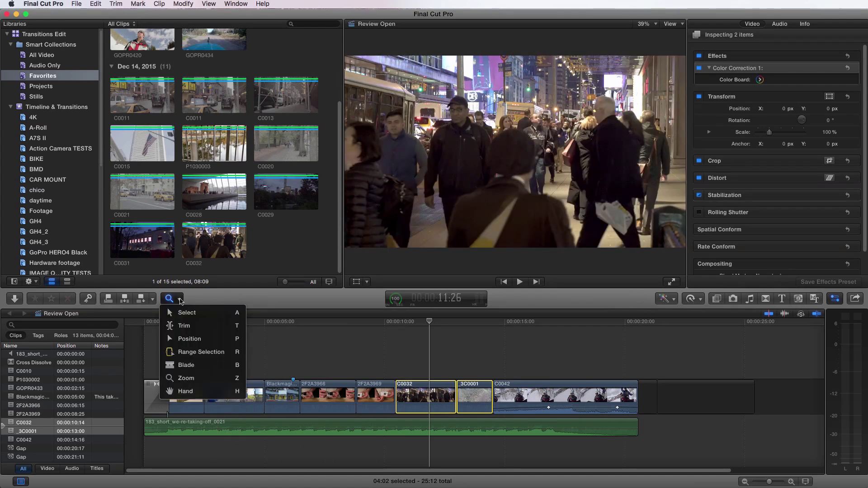
left_click(315, 363)
key("h")
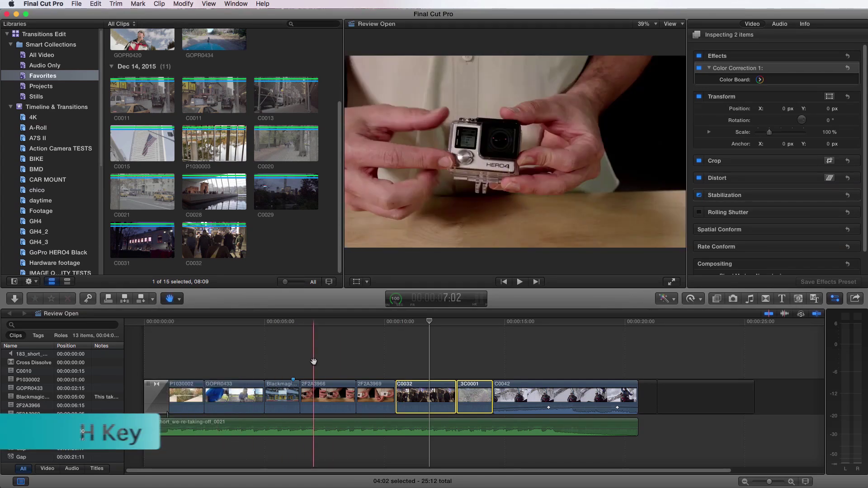
left_click_drag(417, 355, 391, 406)
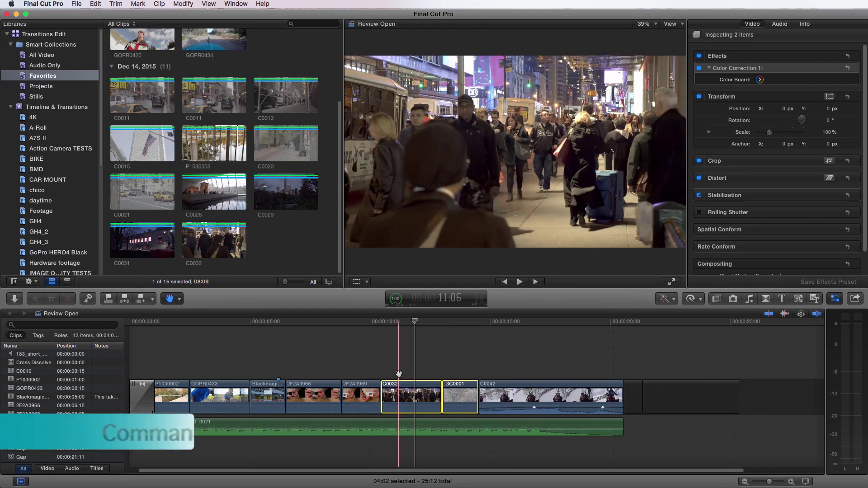
key("super+equal")
key("super+equal")
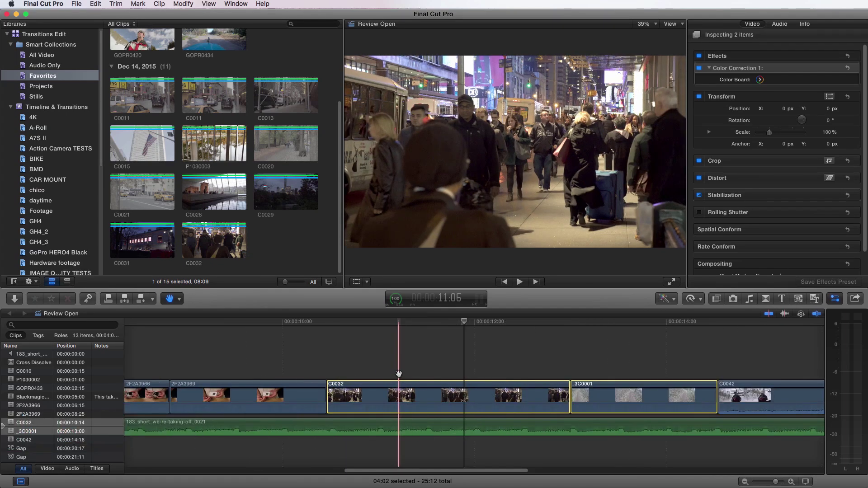
key("super+minus")
key("super+minus")
key("super+equal")
key("super+equal")
key("super+equal")
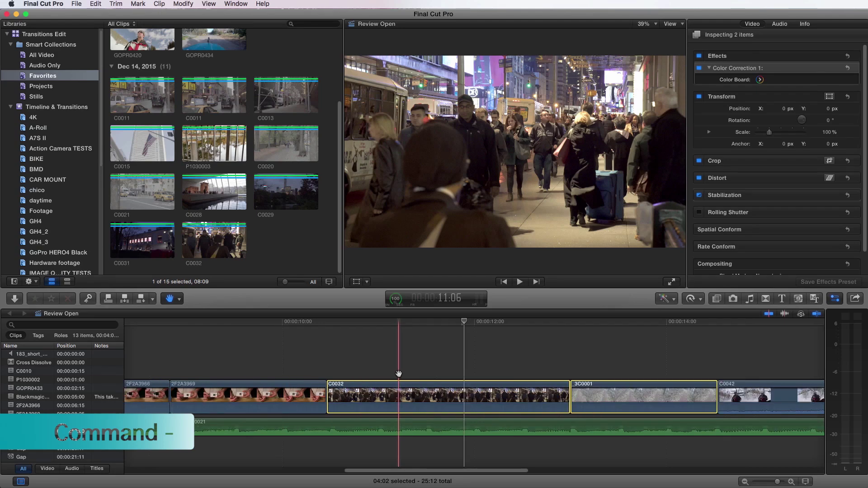
key("j")
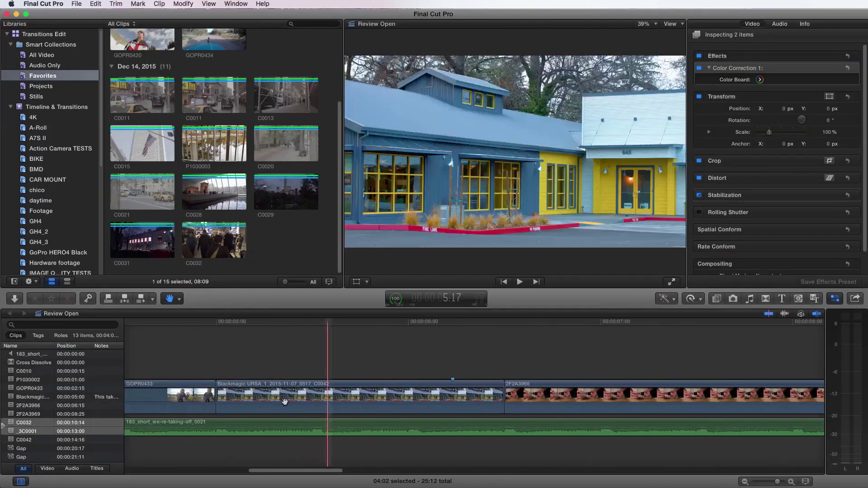
key("a")
key("shift+z")
left_click(463, 324)
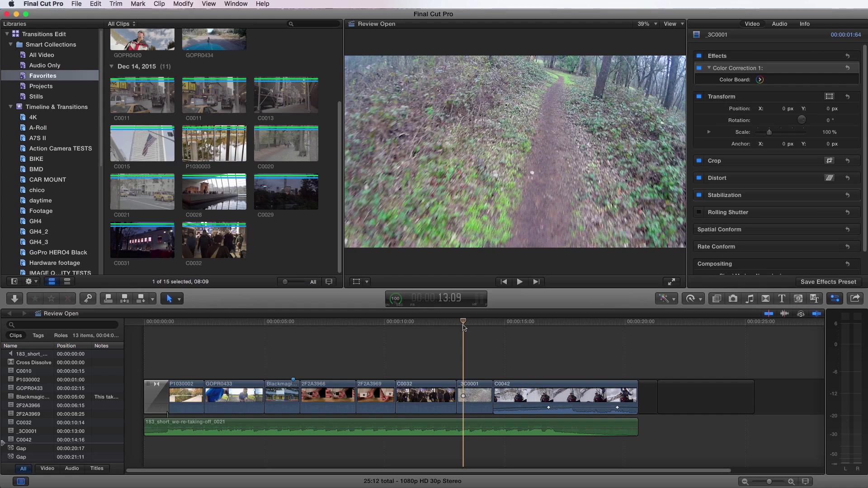
Mark a one-second range in the C0028 temple clip and append it after C0042
left_click(225, 200)
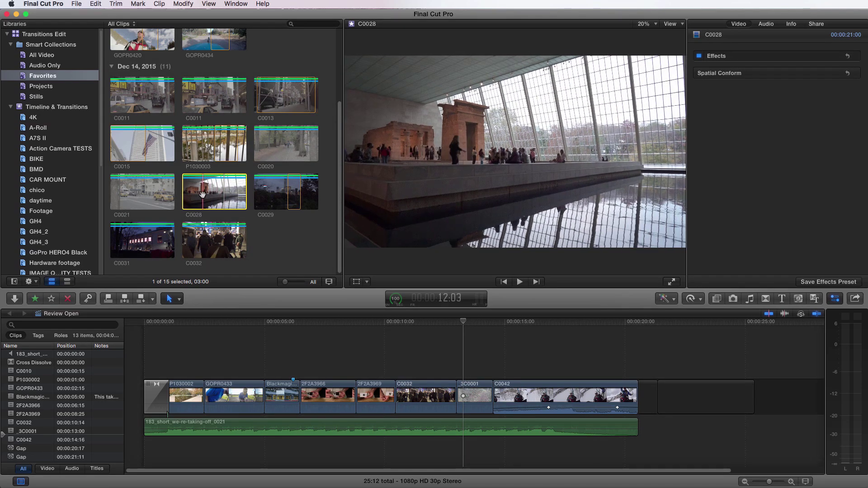
key("i")
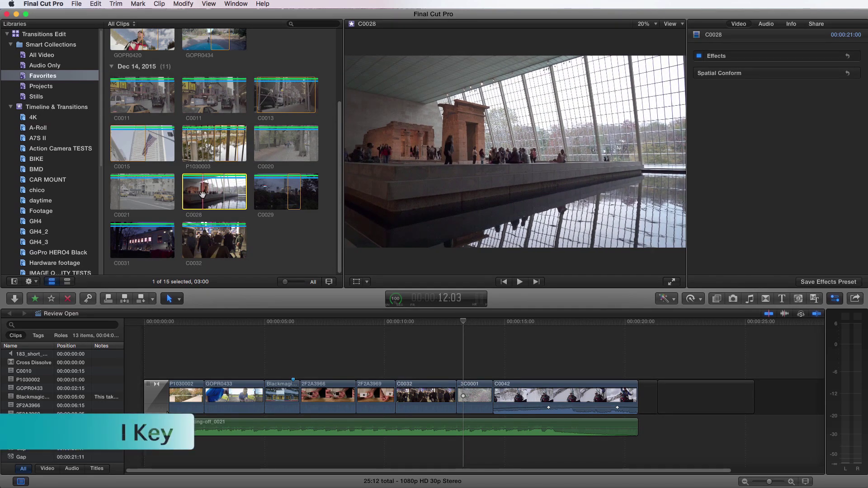
key("i")
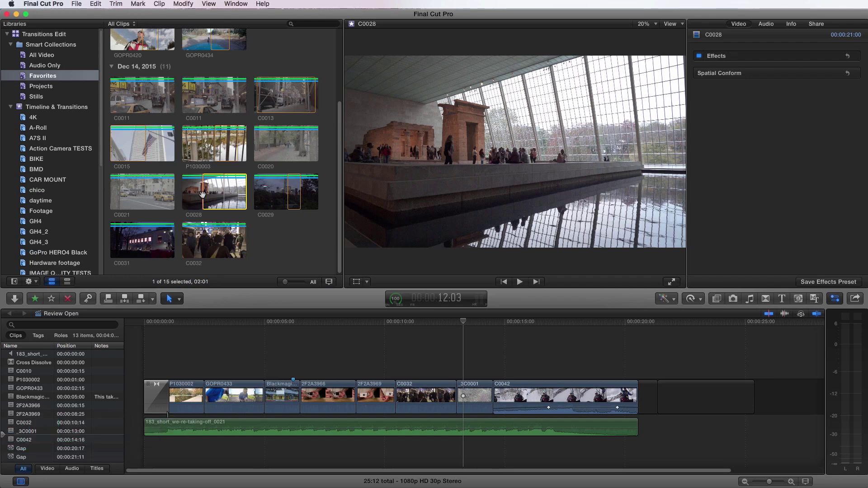
key("o")
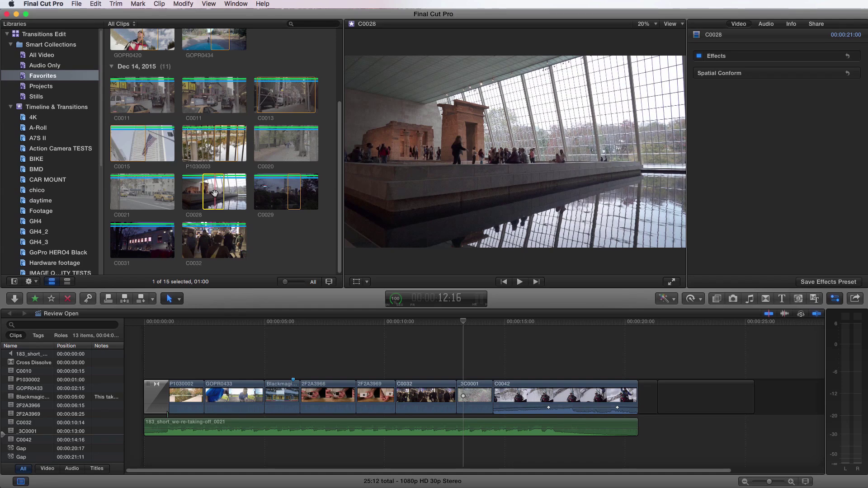
key("e")
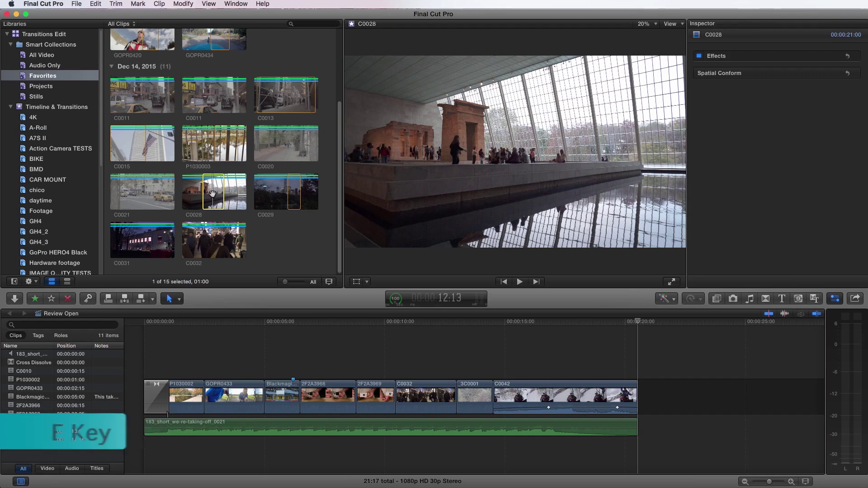
key("e")
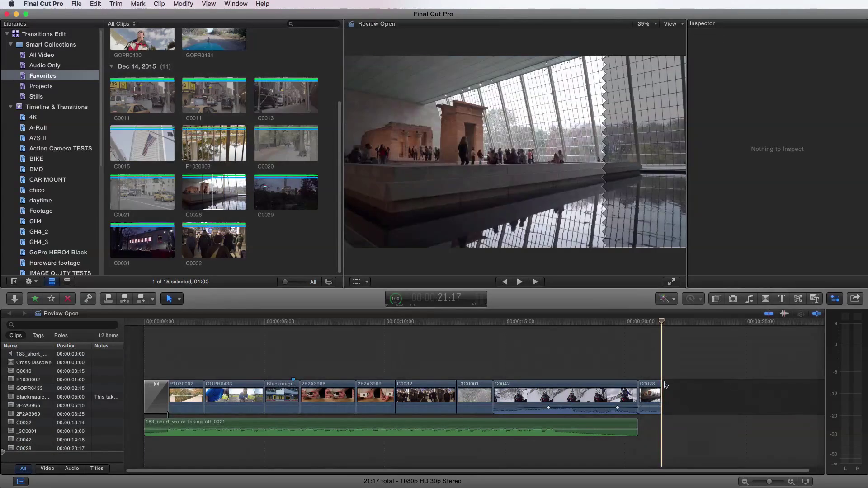
Delete the appended C0028, then try dragging it in before C0042 and undo
left_click(655, 388)
key("Delete")
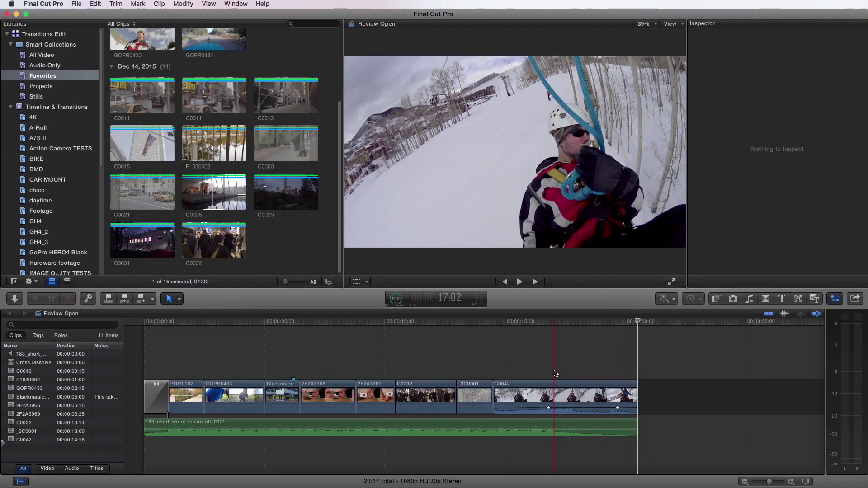
left_click(494, 381)
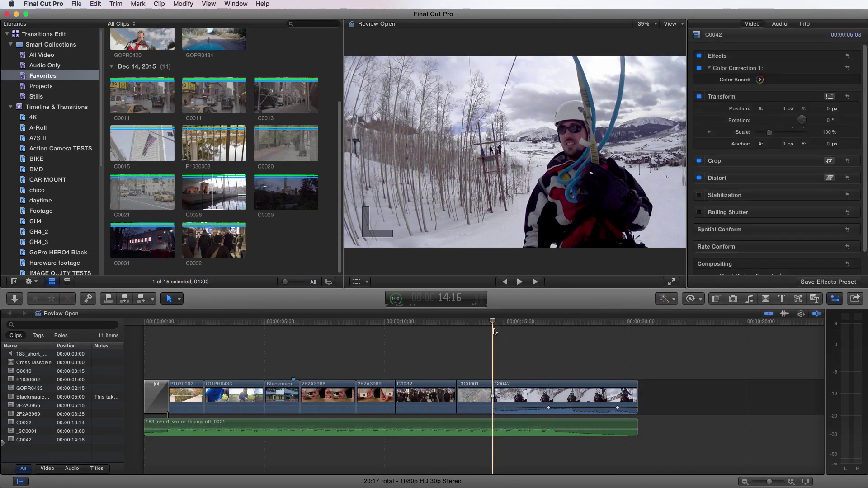
left_click_drag(213, 189, 500, 400)
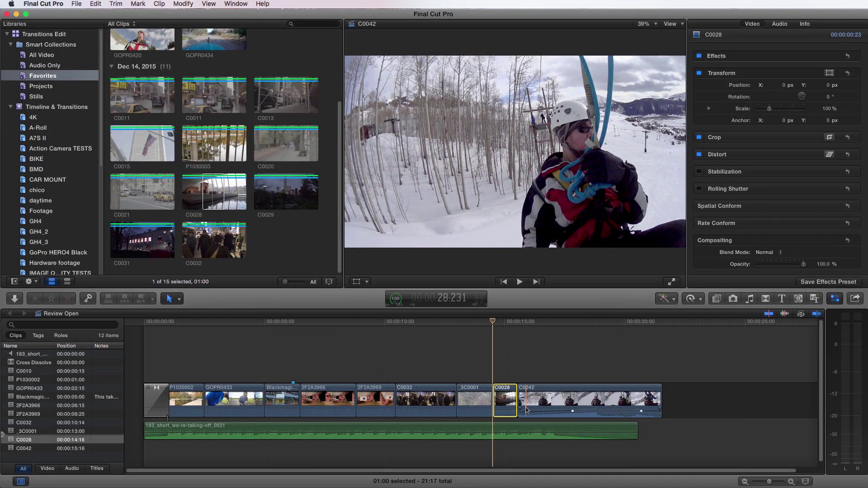
key("super+z")
Insert C0028 with W at the playhead inside C0042, splitting that shot in two
left_click(217, 188)
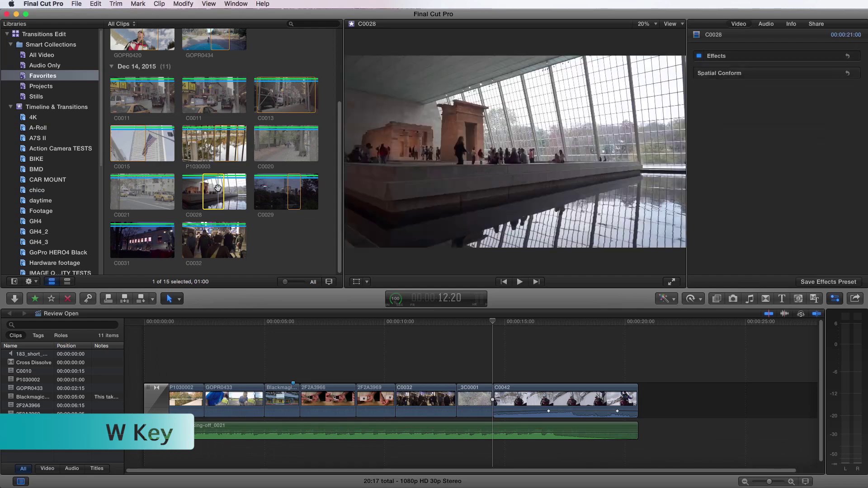
key("w")
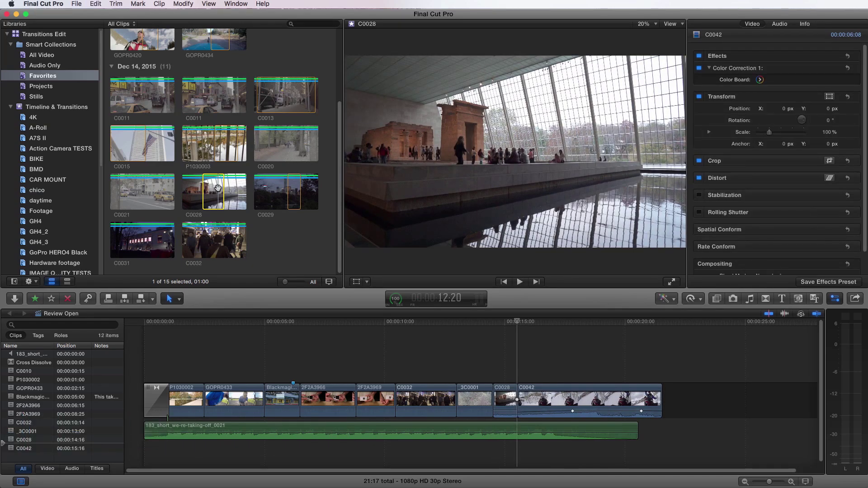
key("super+z")
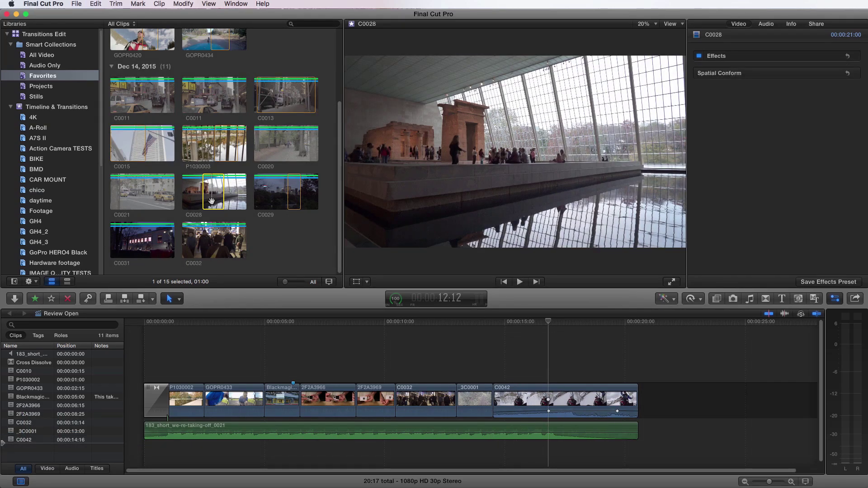
key("w")
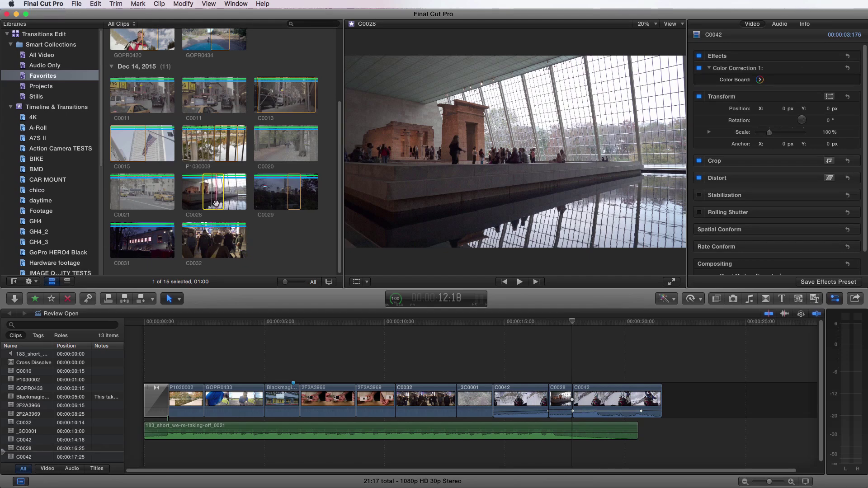
key("n")
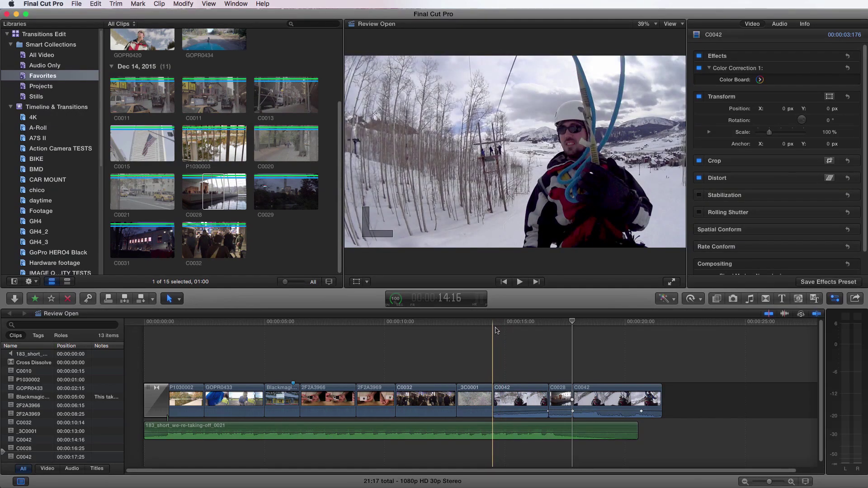
Undo the insert and overwrite C0042's opening second with C0028, starting at 14:16
left_click(496, 330)
key("super+z")
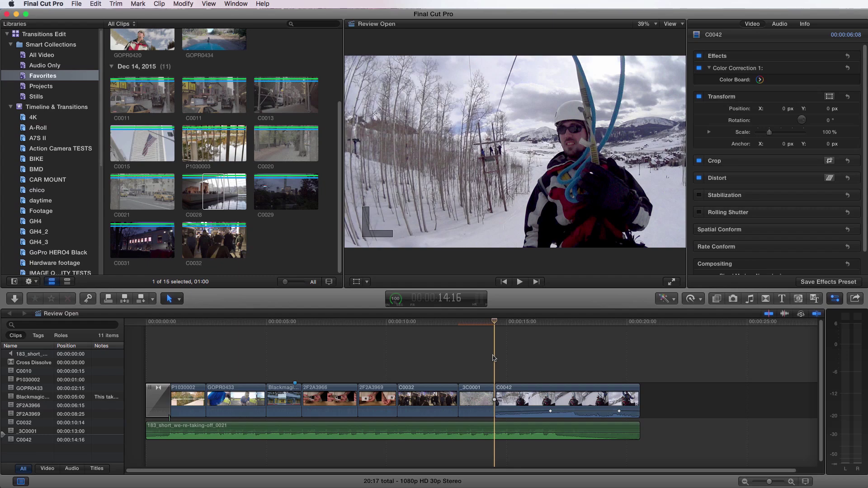
left_click(508, 399)
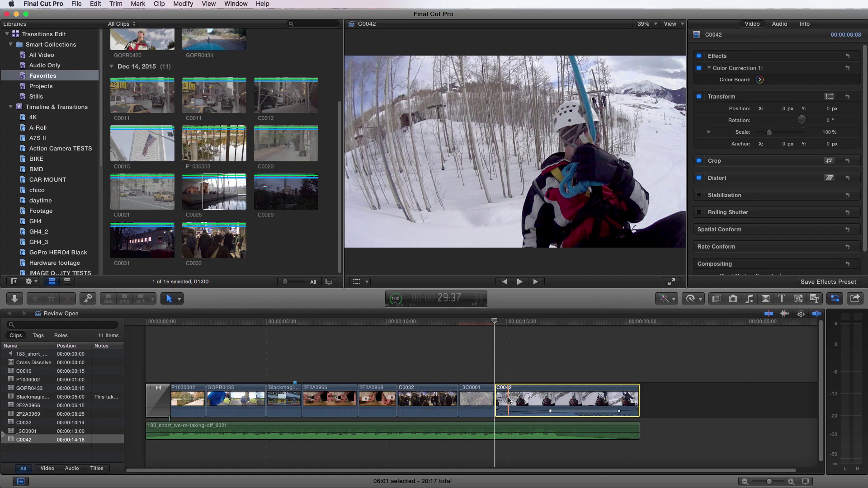
left_click(211, 192)
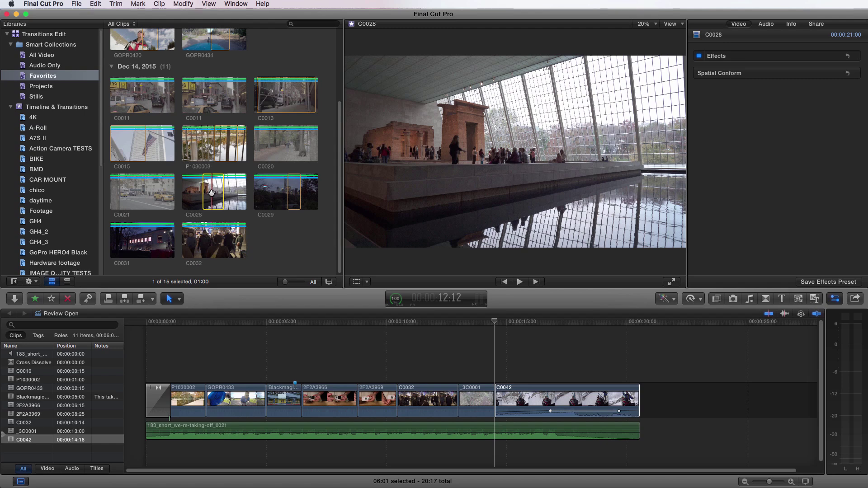
key("w")
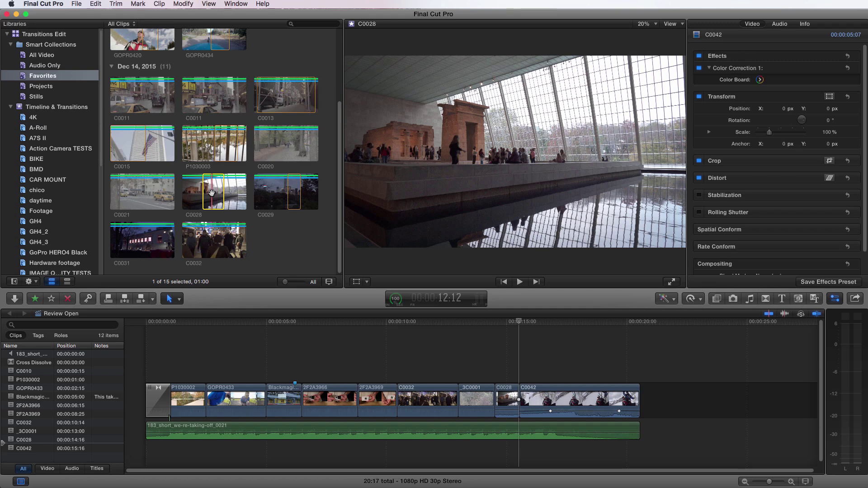
Backtime-overwrite C0028 to end at the playhead, then undo so 3C0001 plays in full
key("Delete")
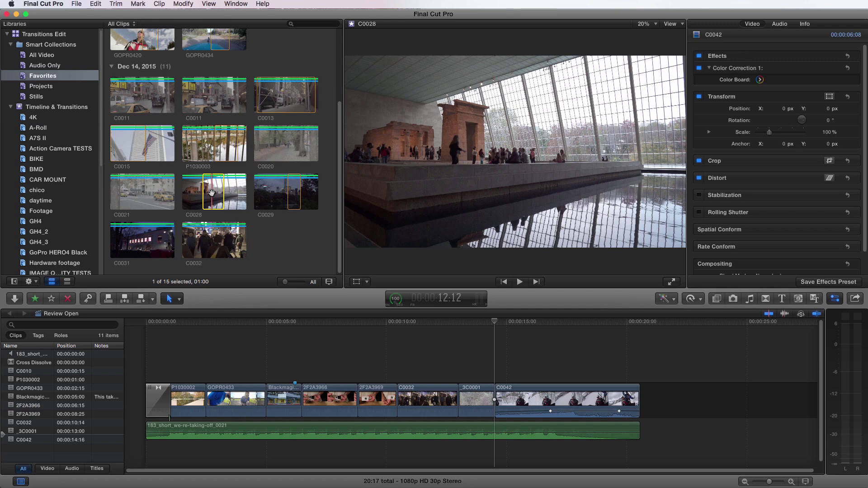
key("shift+d")
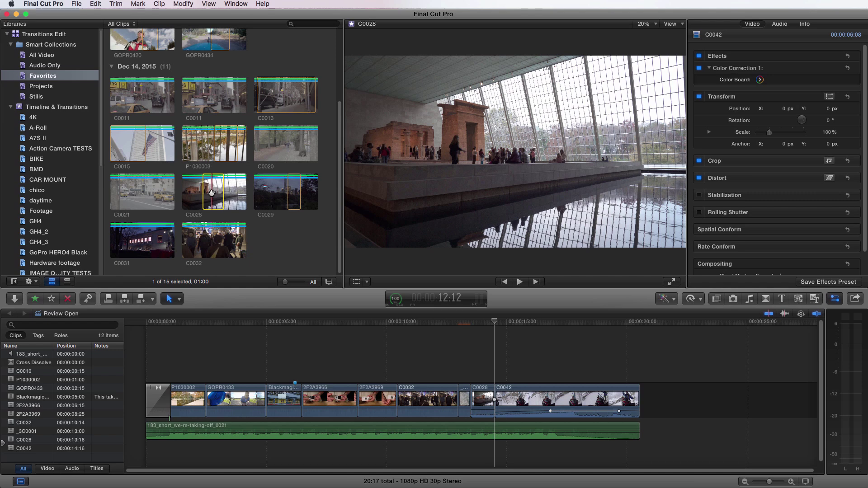
key("super+z")
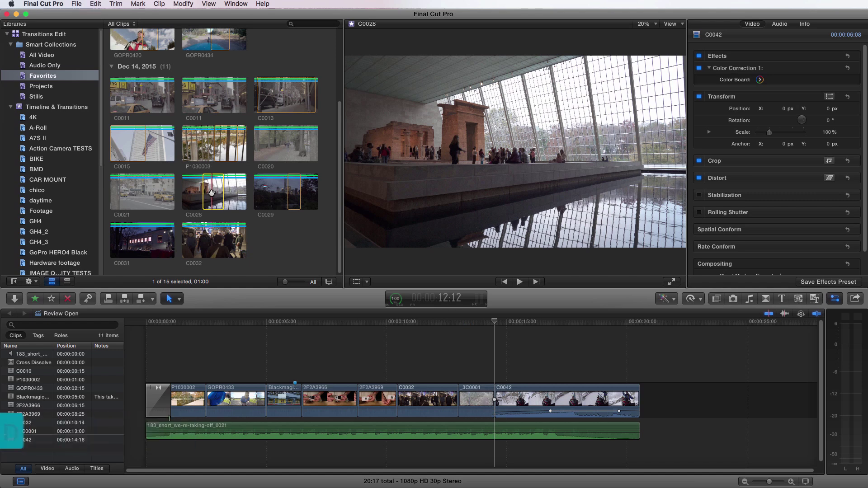
key("shift+d")
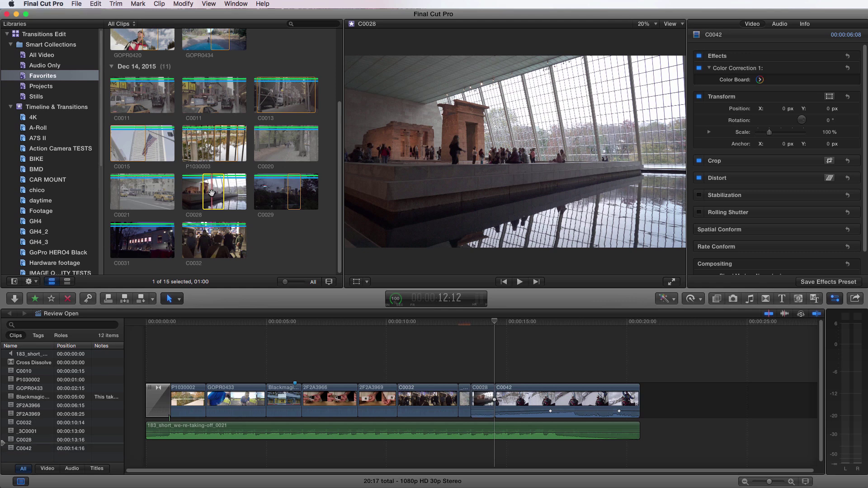
key("super+z")
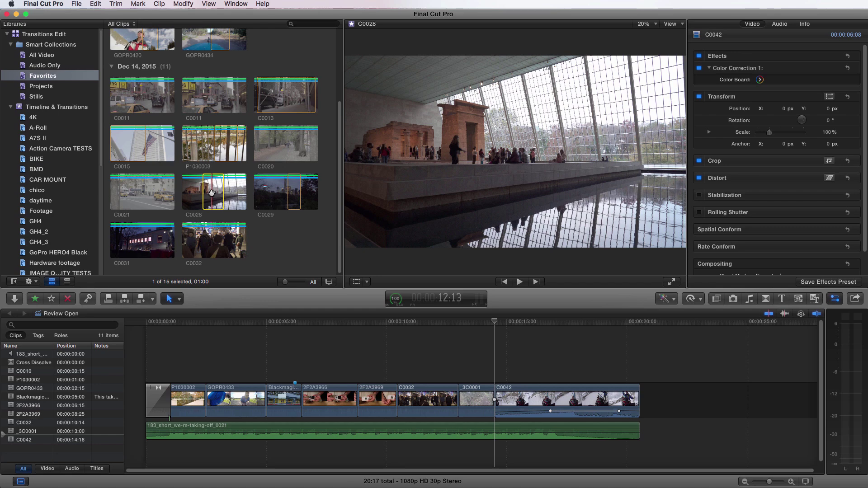
Drop C0028 from the browser onto C0042 and choose Replace
left_click_drag(211, 192, 522, 400)
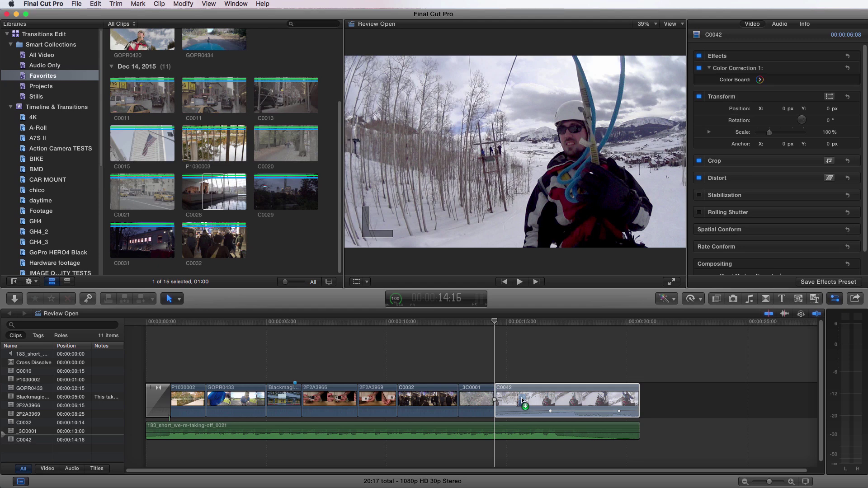
left_click_drag(522, 400, 522, 400)
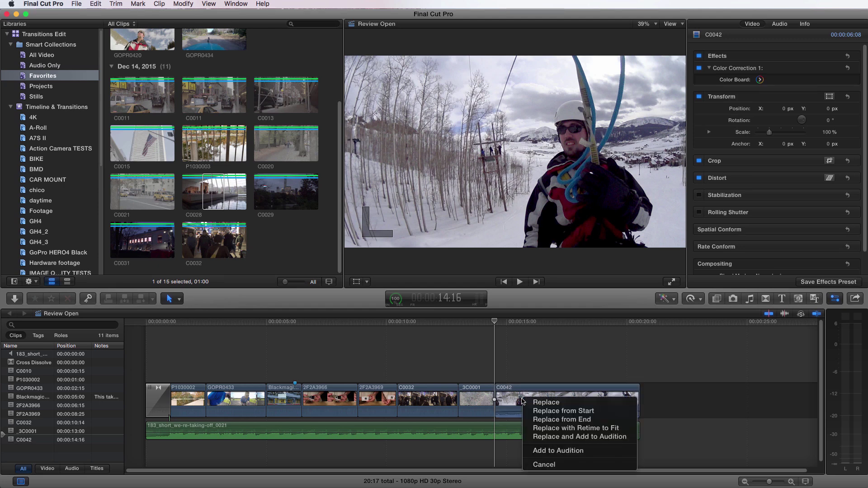
left_click(547, 405)
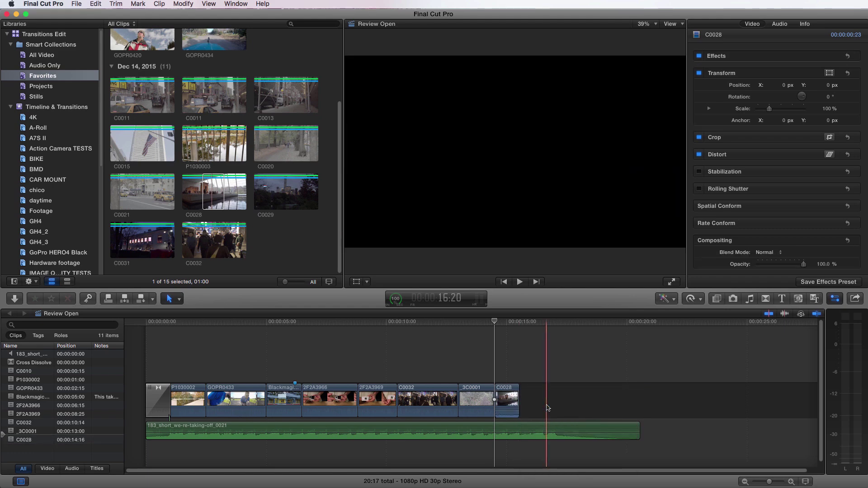
Undo the last replace, drop C0028 on C0042 with Replace from Start, and scrub the new section
key("super+z")
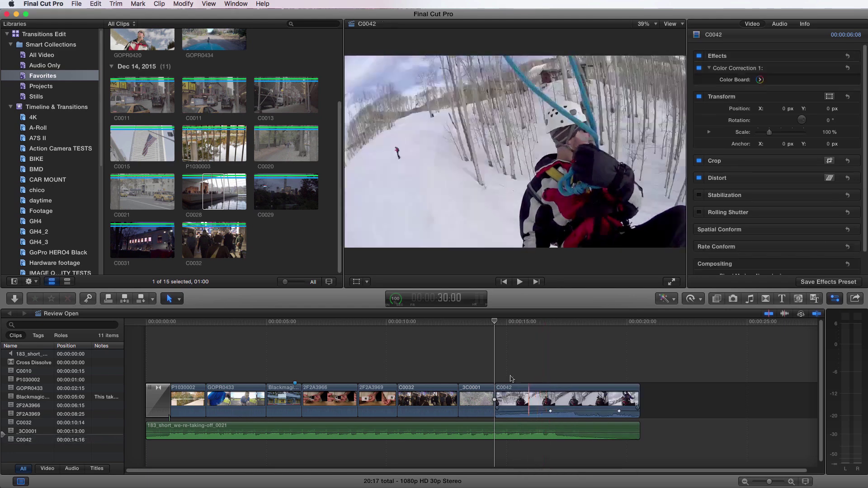
left_click_drag(214, 190, 548, 401)
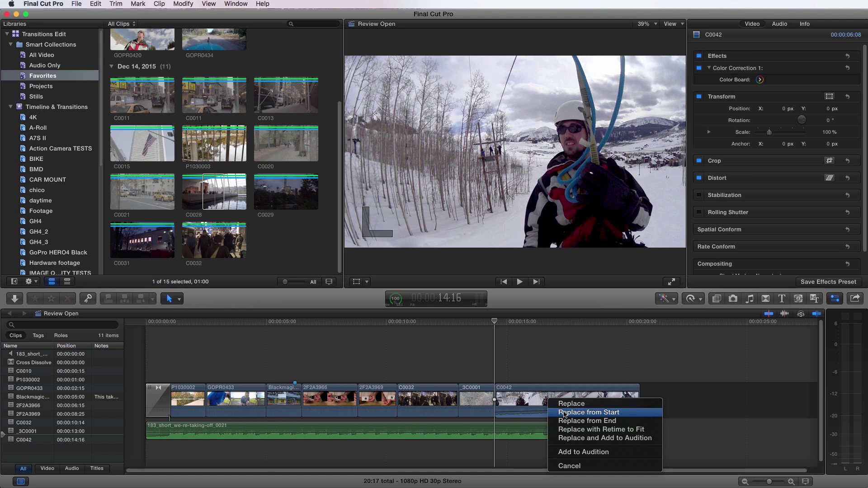
left_click(566, 415)
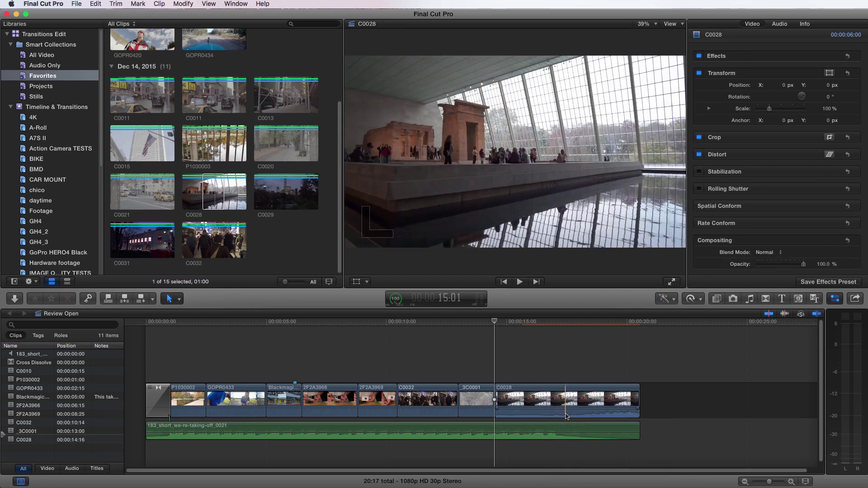
left_click_drag(504, 335, 602, 332)
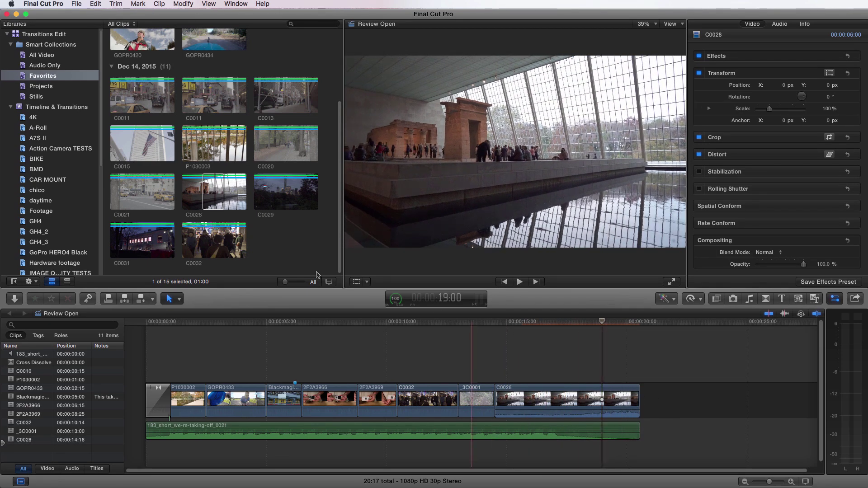
left_click(217, 195)
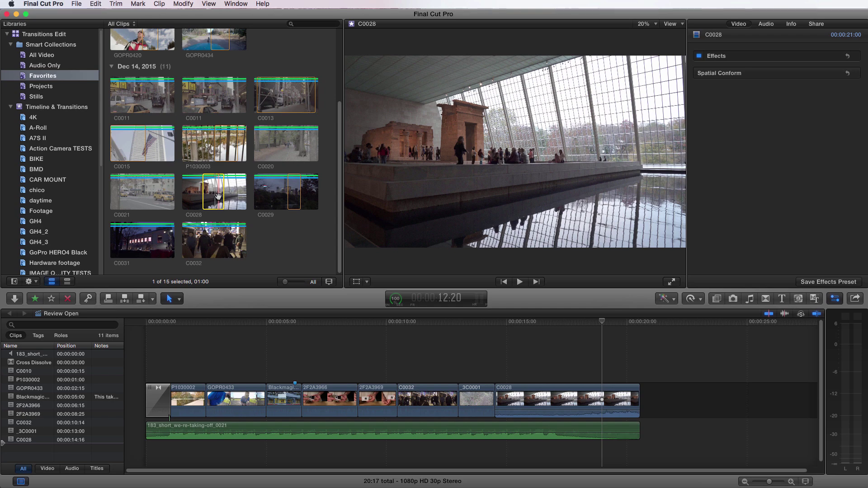
Undo, drop C0028 on C0042 with Replace from End, play the ending and zoom in
key("super+z")
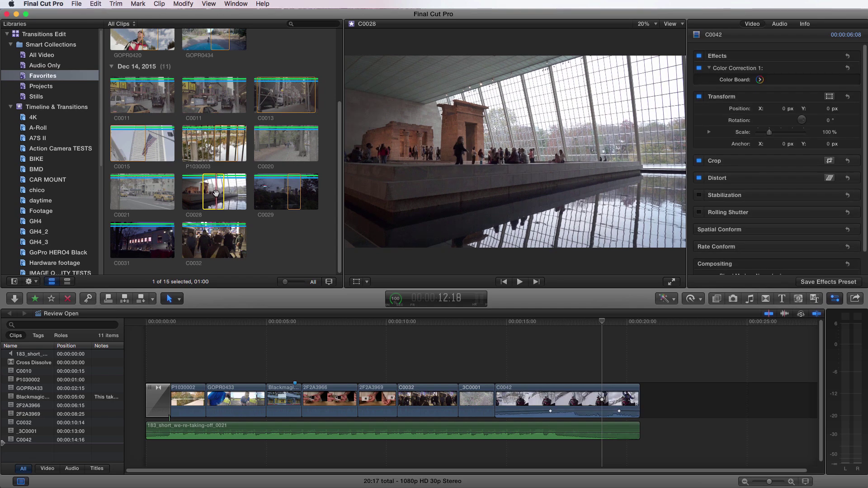
left_click_drag(218, 196, 535, 404)
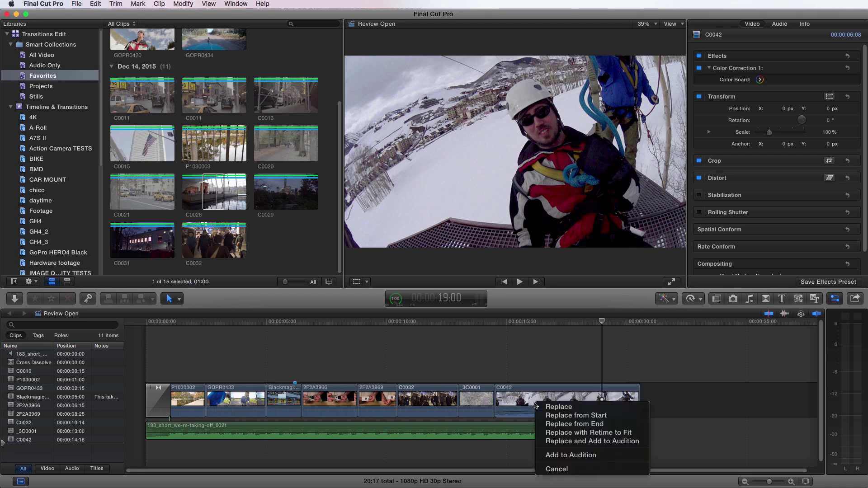
left_click(576, 424)
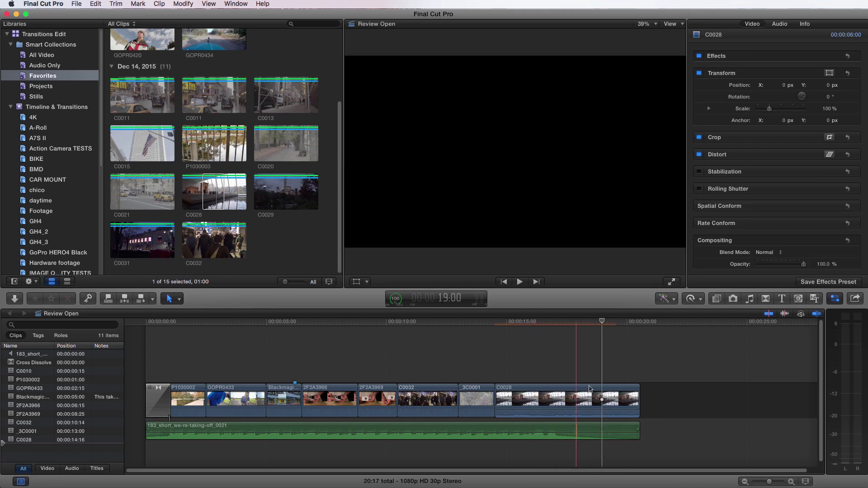
key("space")
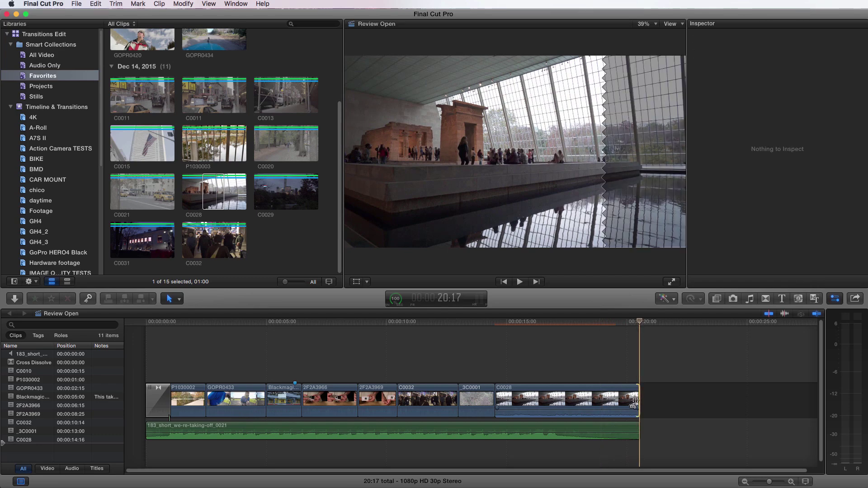
key("super+equal")
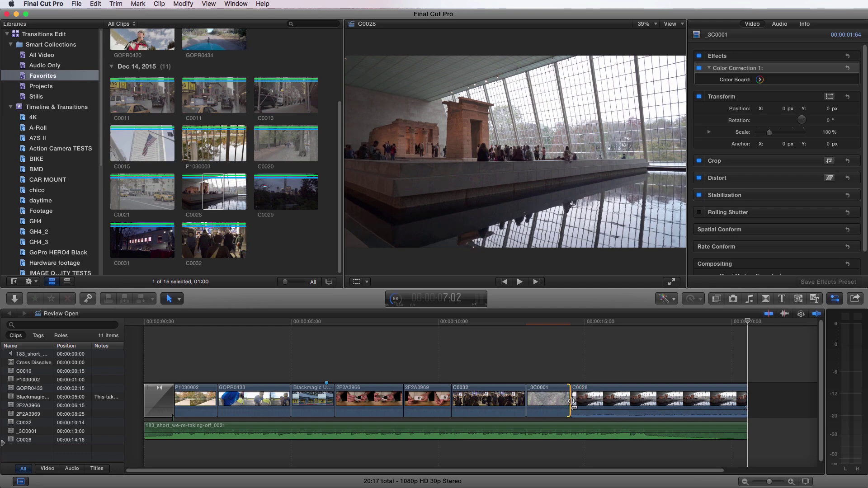
Adjust the 3C0001/C0028 edit point and clip handles in the Precision Editor, then close it
double_click(573, 401)
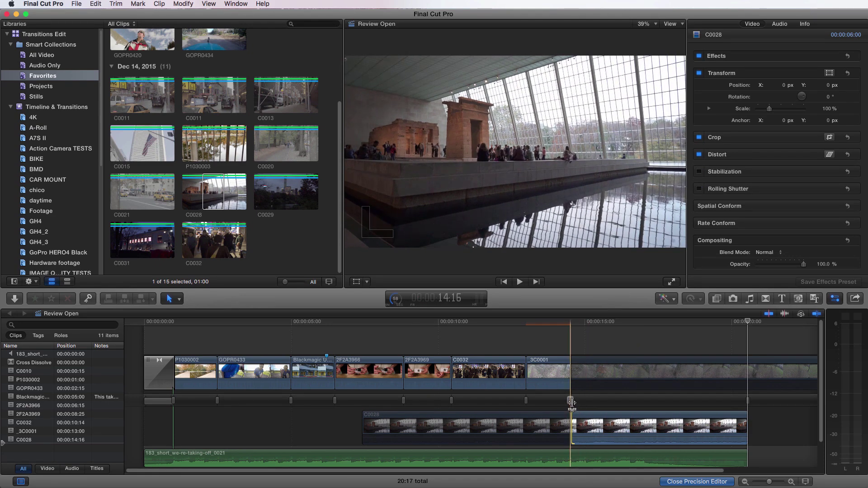
mouse_move(571, 401)
left_mouse_down()
mouse_move(647, 404)
mouse_move(573, 400)
left_mouse_up()
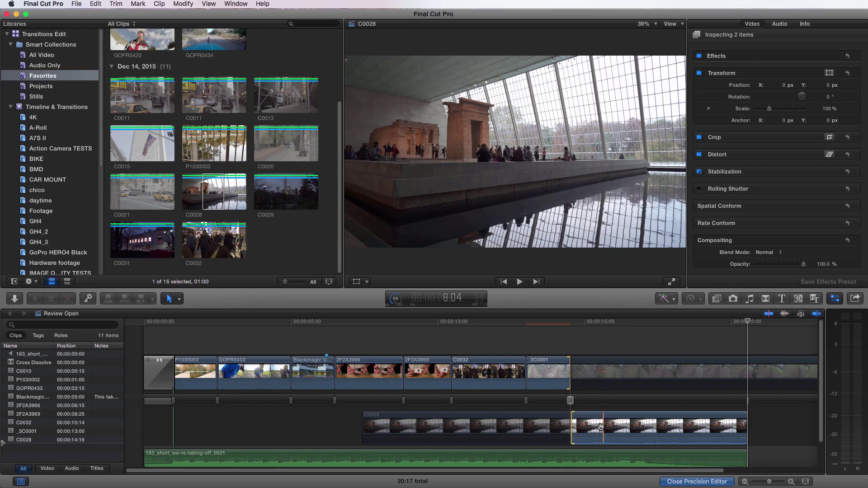
left_click_drag(601, 429, 683, 429)
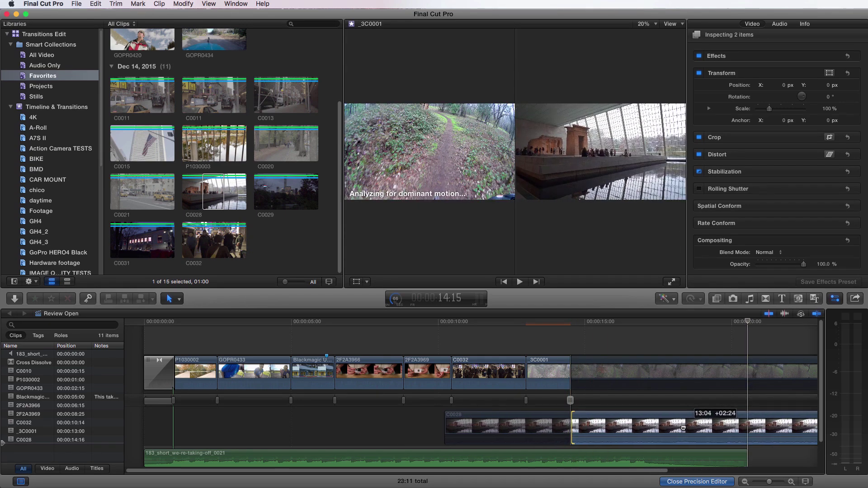
left_click_drag(570, 370, 458, 378)
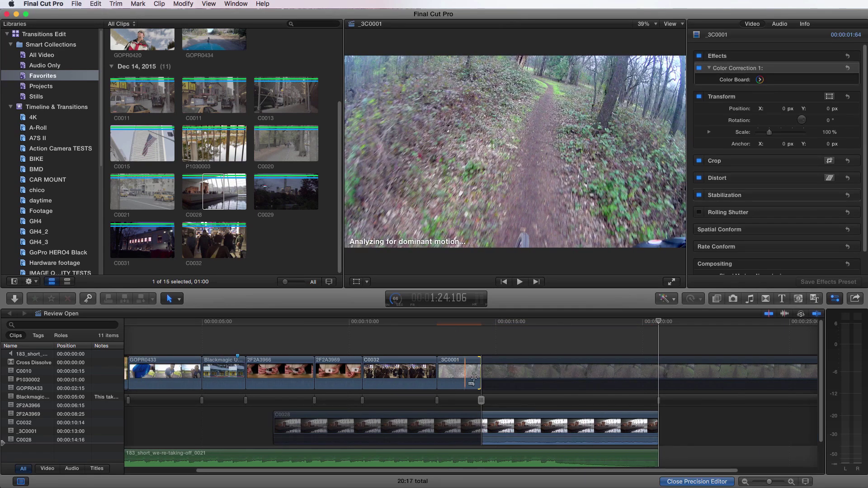
left_click(687, 482)
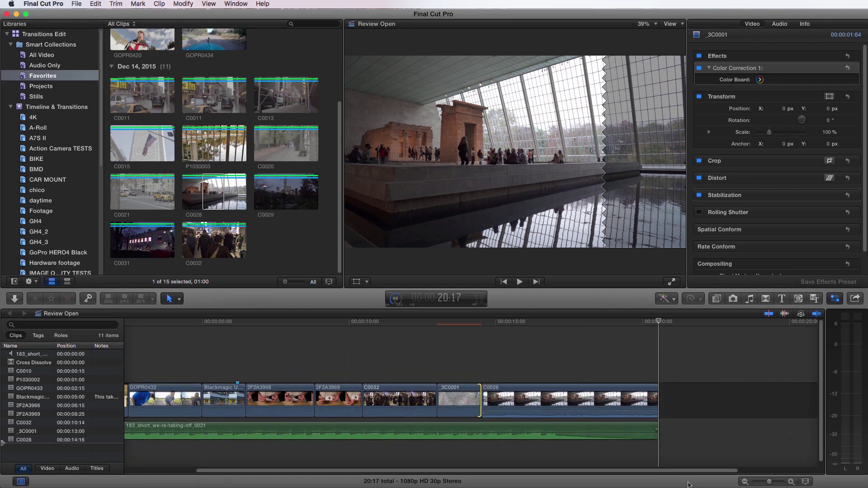